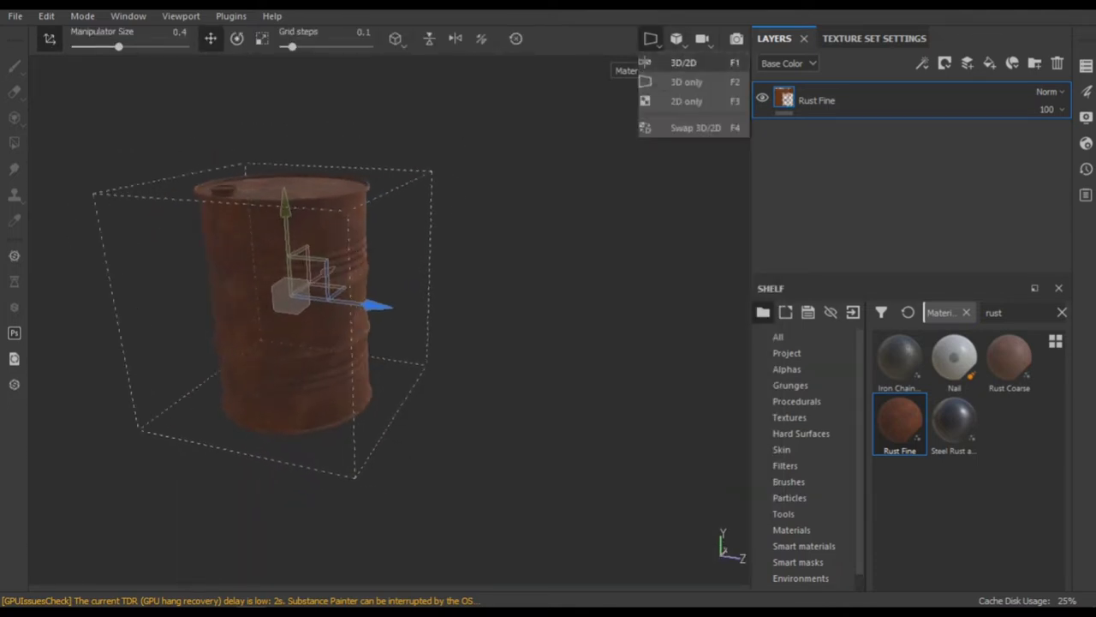
Switch the viewport to 3D/2D so the barrel and its UV layout show side by side
{"action": "left_click", "coordinate": [684, 63]}
Add a new fill layer above Rust Fine and set its base colour to red
{"action": "left_click", "coordinate": [989, 62]}
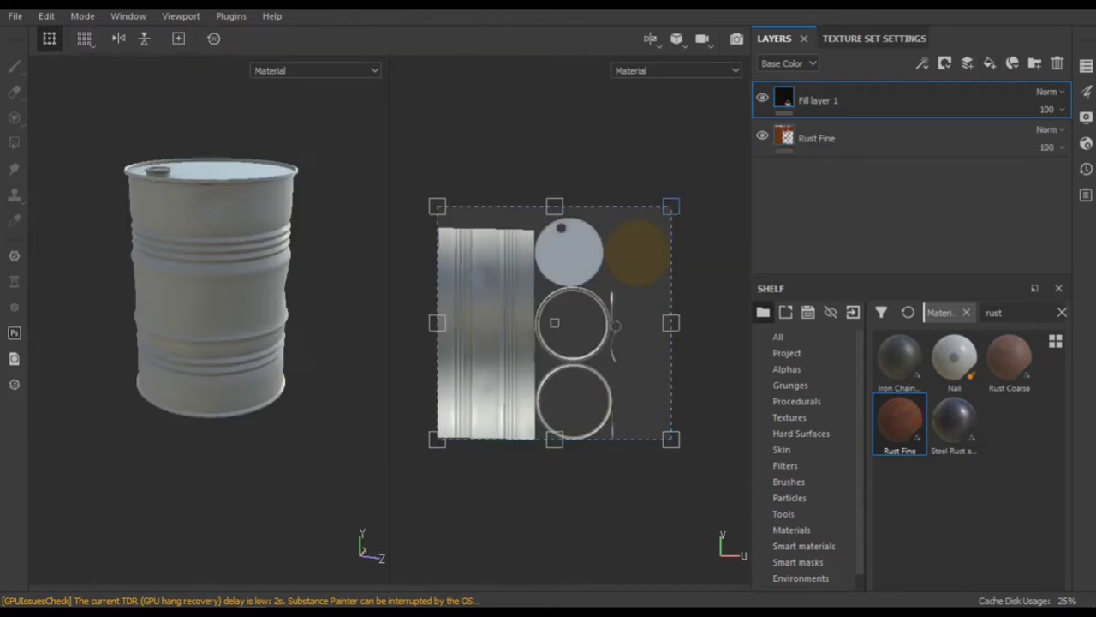
{"action": "left_click", "coordinate": [685, 323]}
{"action": "left_click", "coordinate": [804, 369]}
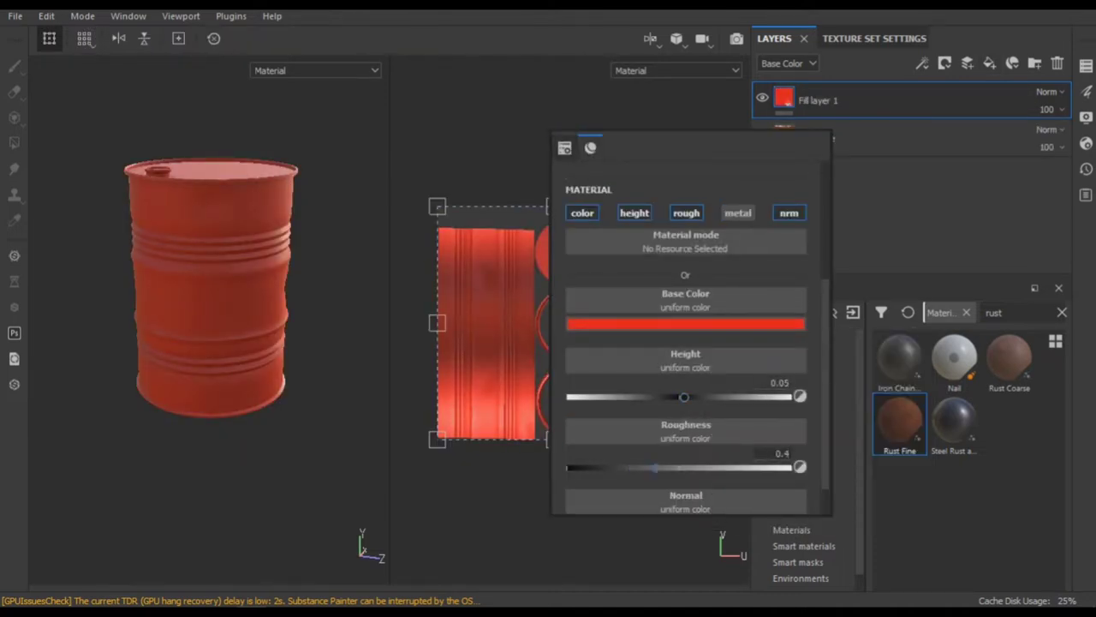
{"action": "scroll", "coordinate": [697, 339], "scroll_direction": "down", "scroll_amount": 1}
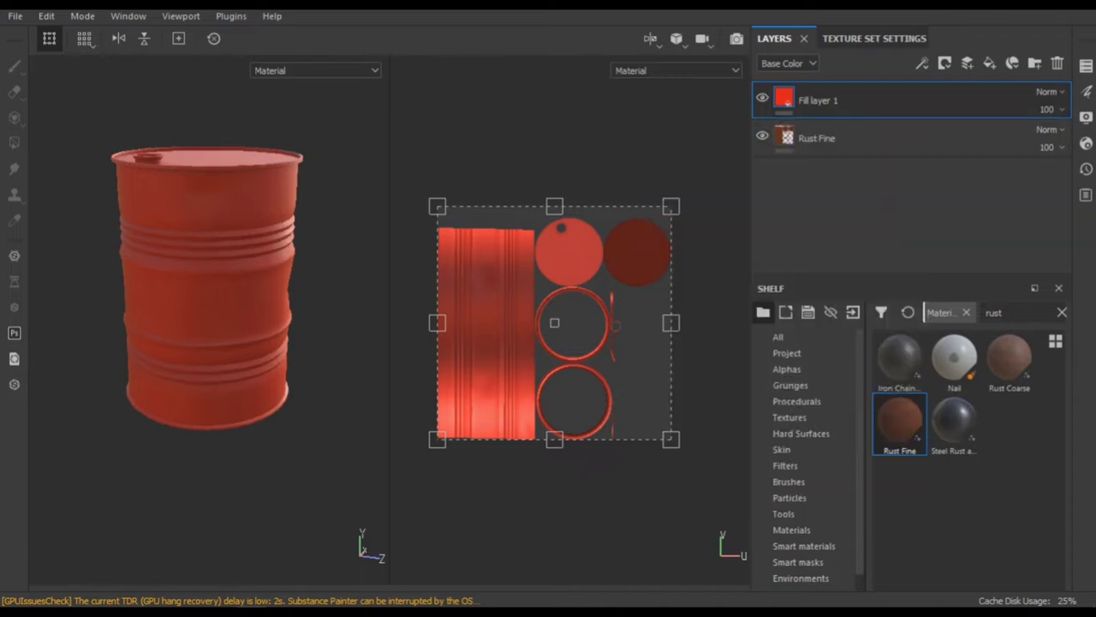
Duplicate the red fill layer and make the copy's base colour yellow
{"action": "key", "text": "ctrl+d"}
{"action": "left_click", "coordinate": [784, 96]}
{"action": "left_click", "coordinate": [679, 249]}
{"action": "left_click", "coordinate": [758, 295]}
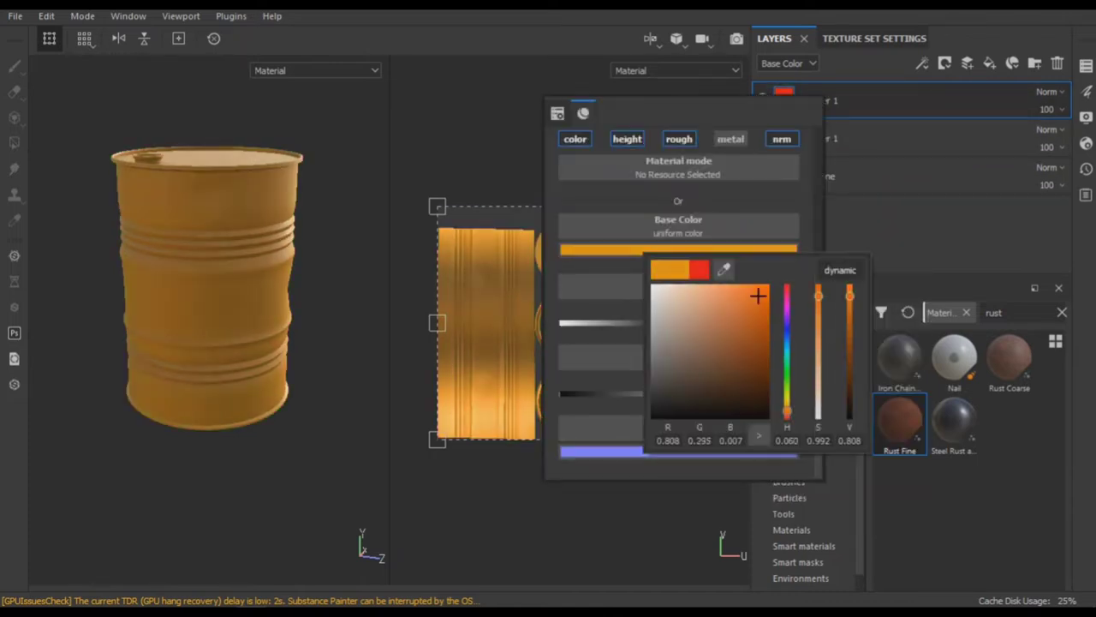
{"action": "scroll", "coordinate": [758, 295], "scroll_direction": "down", "scroll_amount": 2}
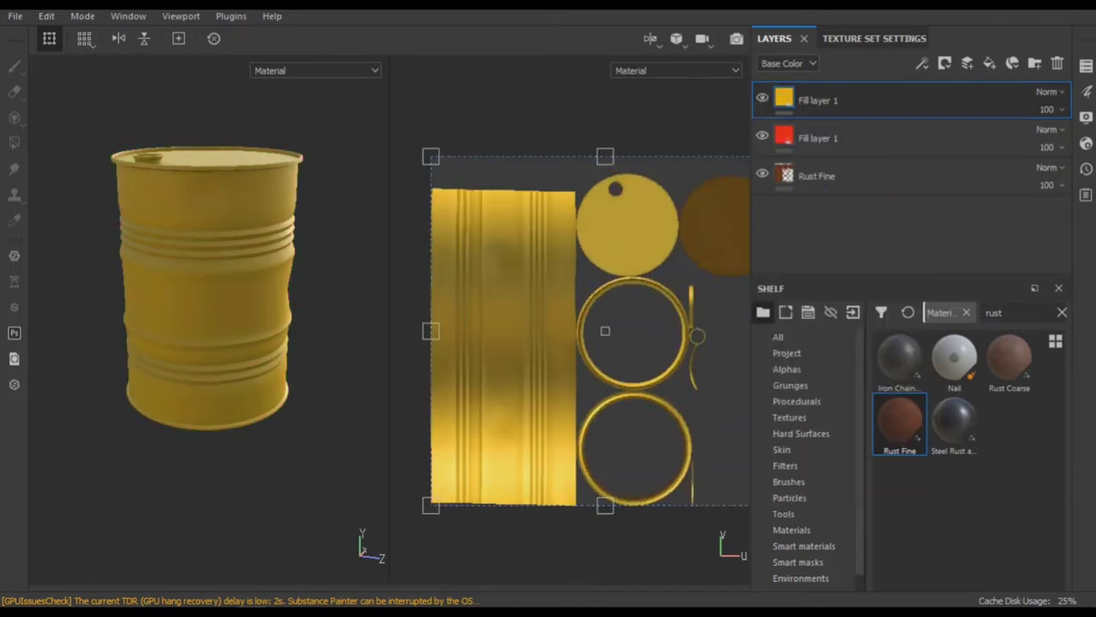
Hide the yellow layer with a black mask and set the fill tool to UV pieces
{"action": "right_click", "coordinate": [822, 101]}
{"action": "left_click", "coordinate": [685, 15]}
{"action": "left_click", "coordinate": [14, 142]}
Unmask the barrel's middle UV strip to reveal a yellow band and check its edges
{"action": "scroll", "coordinate": [497, 257], "scroll_direction": "up", "scroll_amount": 2}
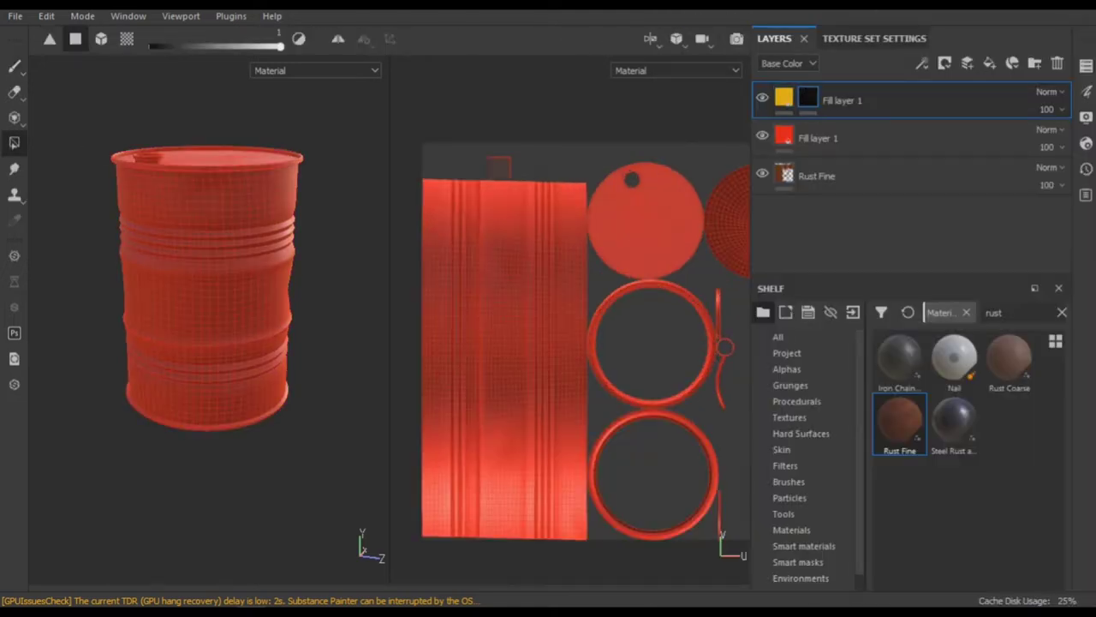
{"action": "left_click", "coordinate": [507, 167]}
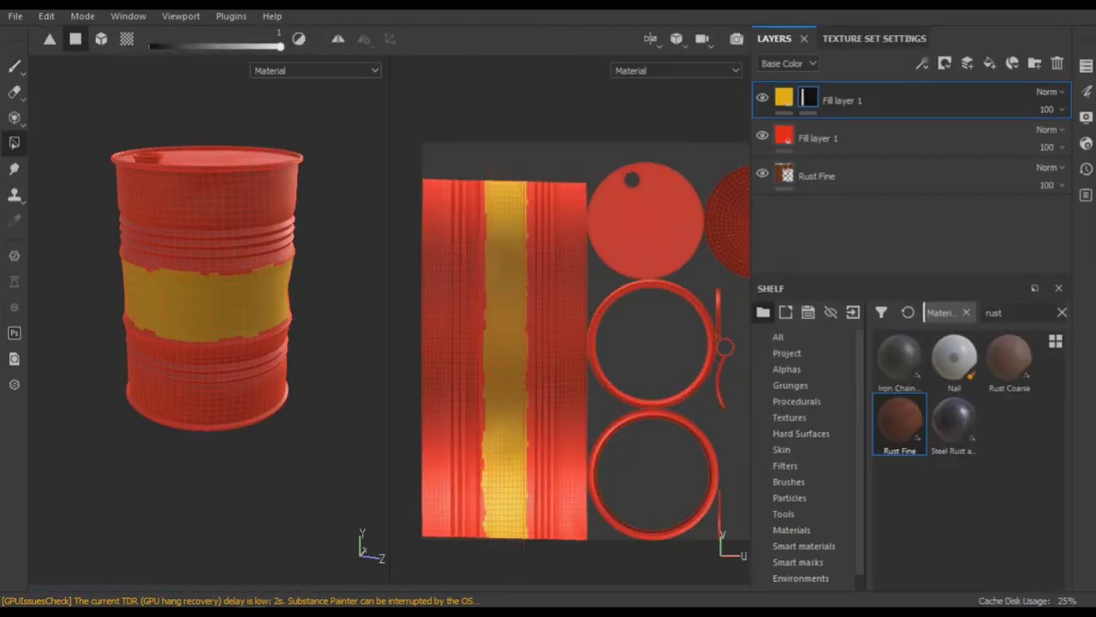
{"action": "scroll", "coordinate": [569, 317], "scroll_direction": "up", "scroll_amount": 3}
{"action": "scroll", "coordinate": [569, 317], "scroll_direction": "down", "scroll_amount": 2}
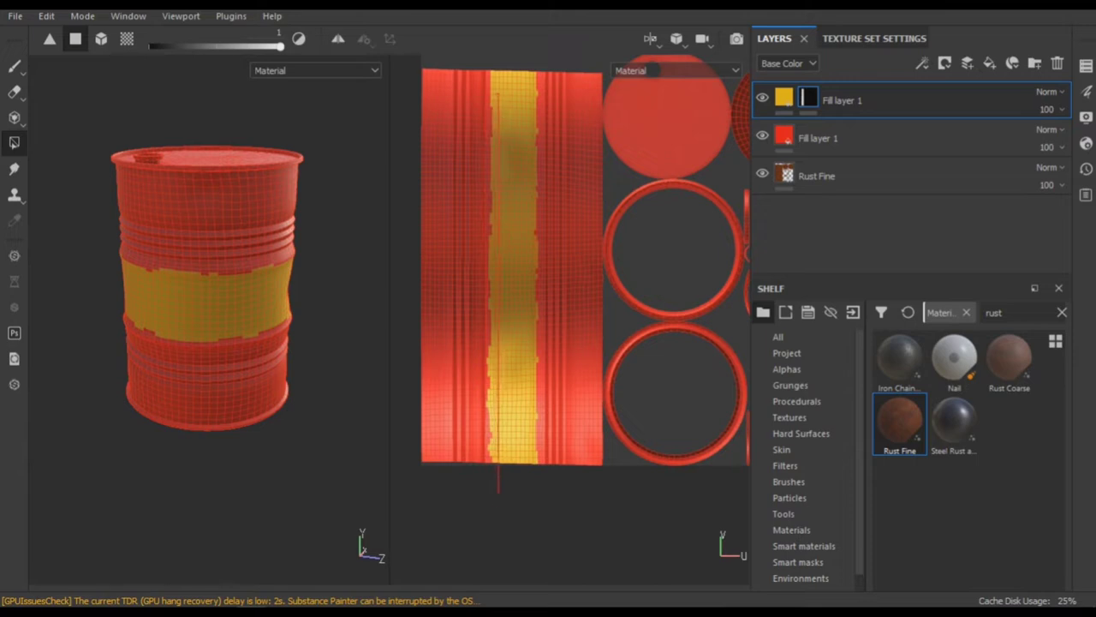
{"action": "scroll", "coordinate": [495, 77], "scroll_direction": "up", "scroll_amount": 1}
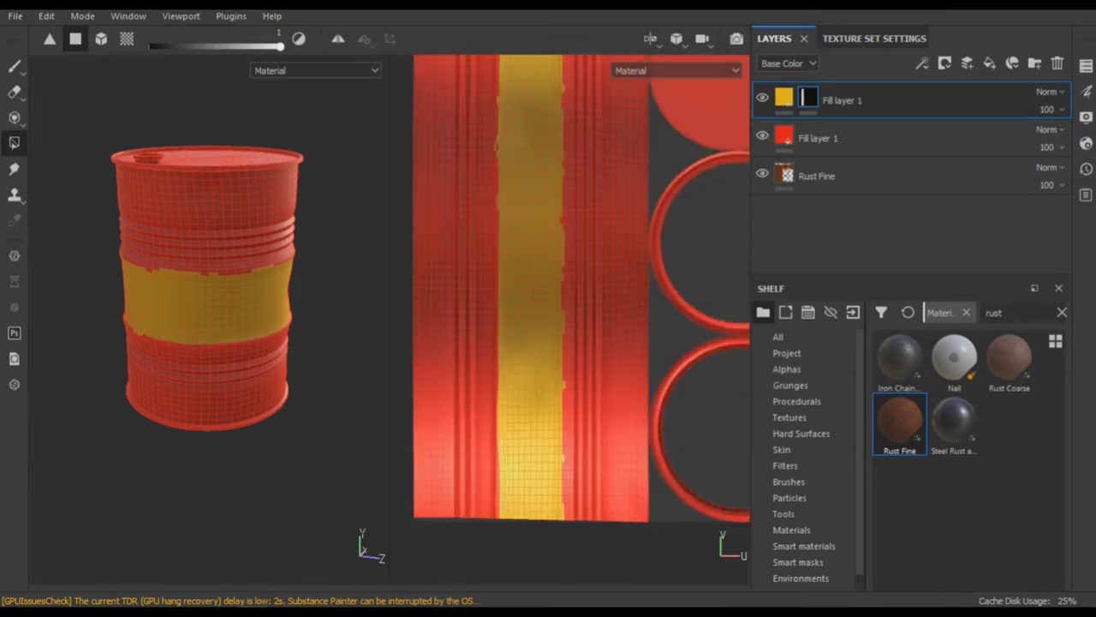
{"action": "scroll", "coordinate": [495, 77], "scroll_direction": "up", "scroll_amount": 2}
{"action": "scroll", "coordinate": [582, 317], "scroll_direction": "up", "scroll_amount": 2}
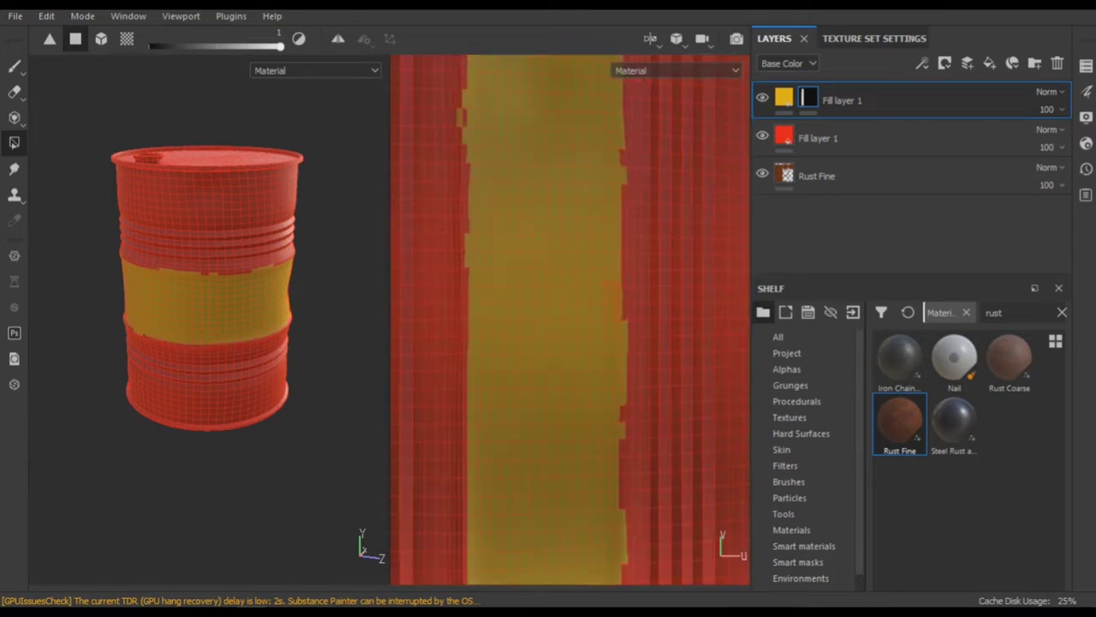
{"action": "scroll", "coordinate": [522, 320], "scroll_direction": "up", "scroll_amount": 2}
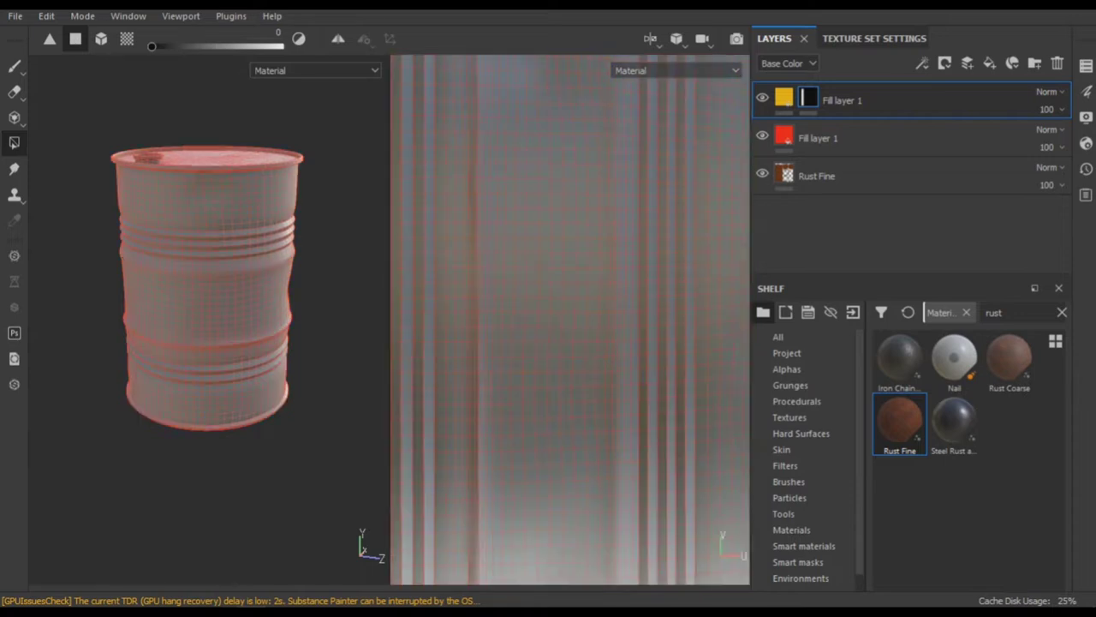
{"action": "scroll", "coordinate": [565, 320], "scroll_direction": "down", "scroll_amount": 2}
{"action": "scroll", "coordinate": [599, 320], "scroll_direction": "up", "scroll_amount": 2}
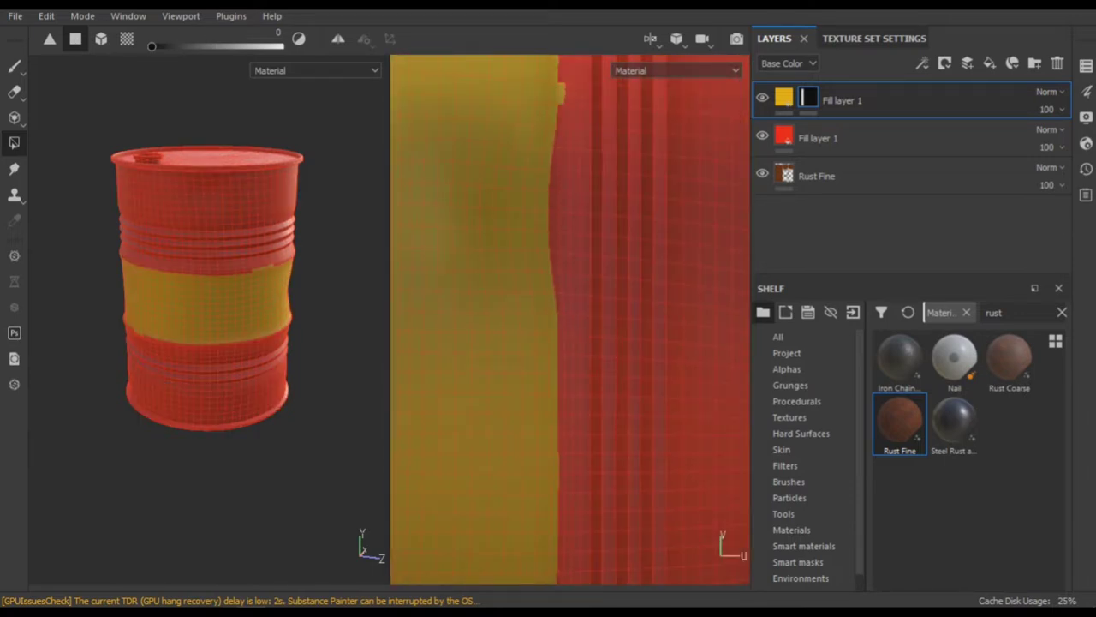
{"action": "scroll", "coordinate": [570, 320], "scroll_direction": "down", "scroll_amount": 2}
{"action": "scroll", "coordinate": [570, 320], "scroll_direction": "up", "scroll_amount": 2}
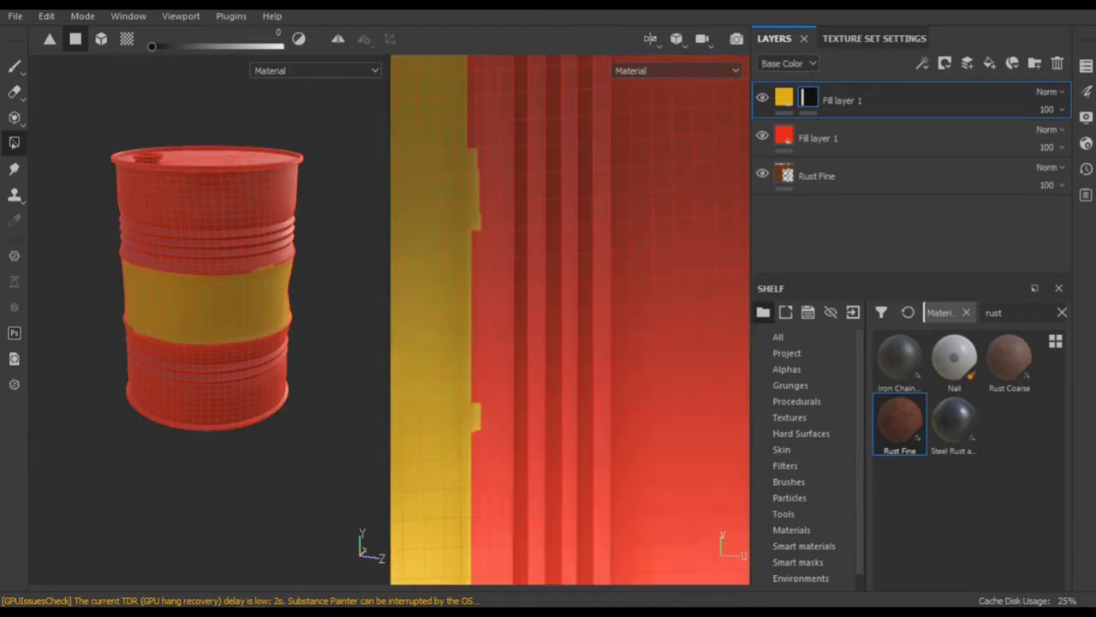
{"action": "middle_click_drag", "start_coordinate": [531, 282], "coordinate": [593, 368]}
{"action": "scroll", "coordinate": [570, 320], "scroll_direction": "down", "scroll_amount": 2}
{"action": "scroll", "coordinate": [570, 320], "scroll_direction": "up", "scroll_amount": 2}
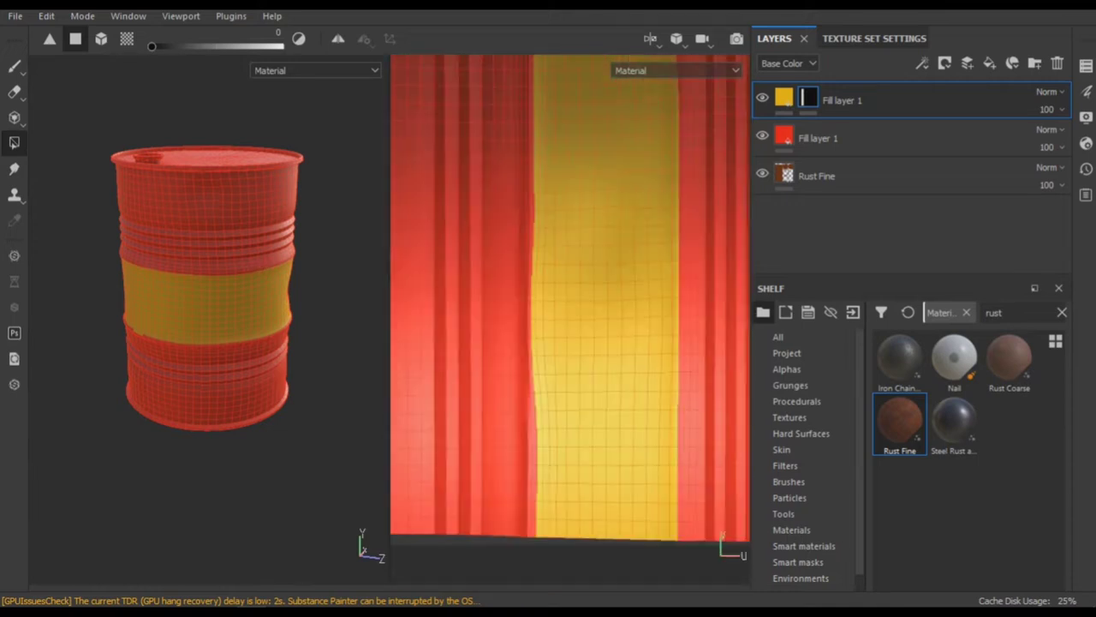
{"action": "middle_click_drag", "start_coordinate": [531, 320], "coordinate": [582, 320]}
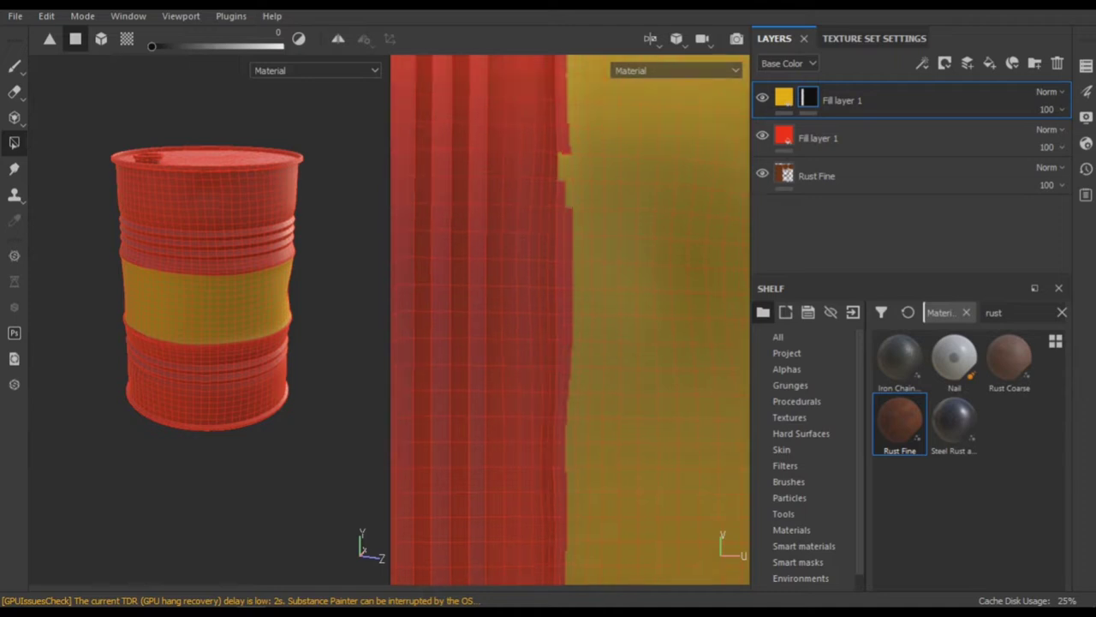
{"action": "scroll", "coordinate": [570, 320], "scroll_direction": "down", "scroll_amount": 2}
{"action": "scroll", "coordinate": [569, 321], "scroll_direction": "down", "scroll_amount": 2}
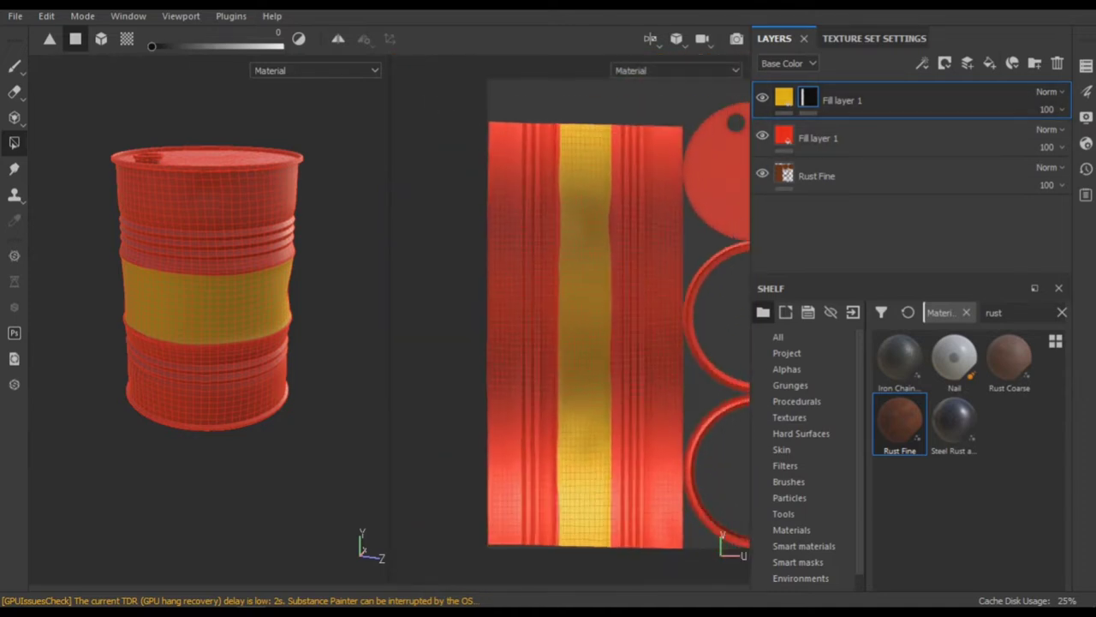
Switch to the paint brush, then add a new fill layer on top and undo it
{"action": "key", "text": "1"}
{"action": "scroll", "coordinate": [245, 362], "scroll_direction": "up", "scroll_amount": 3}
{"action": "scroll", "coordinate": [245, 362], "scroll_direction": "down", "scroll_amount": 3}
{"action": "scroll", "coordinate": [245, 362], "scroll_direction": "down", "scroll_amount": 2}
{"action": "scroll", "coordinate": [245, 362], "scroll_direction": "up", "scroll_amount": 4}
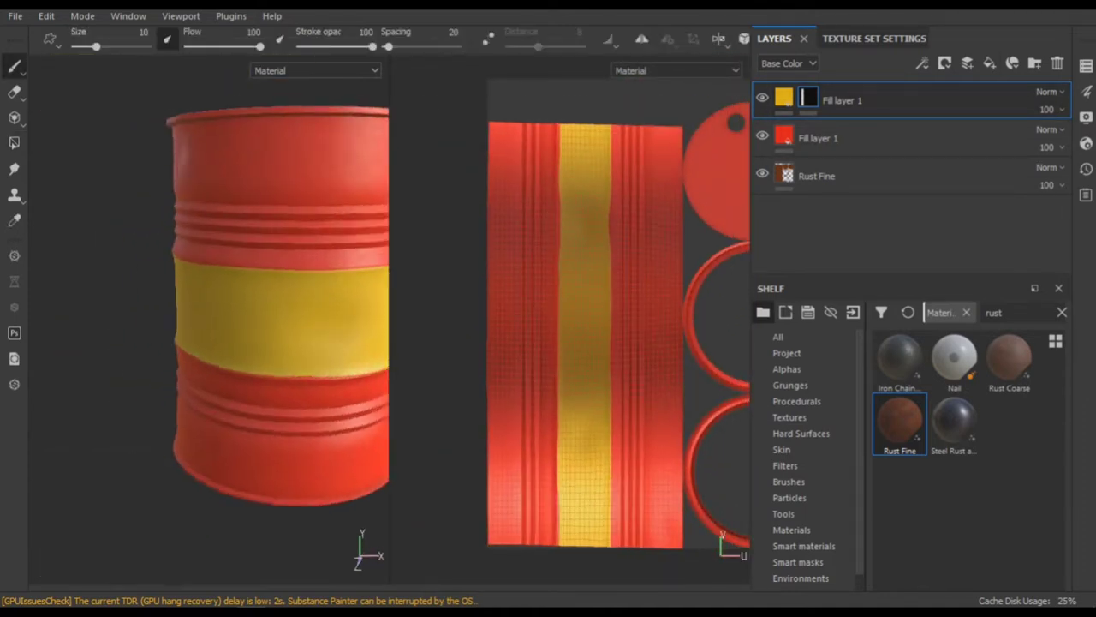
{"action": "left_click", "coordinate": [990, 63]}
{"action": "key", "text": "ctrl+z"}
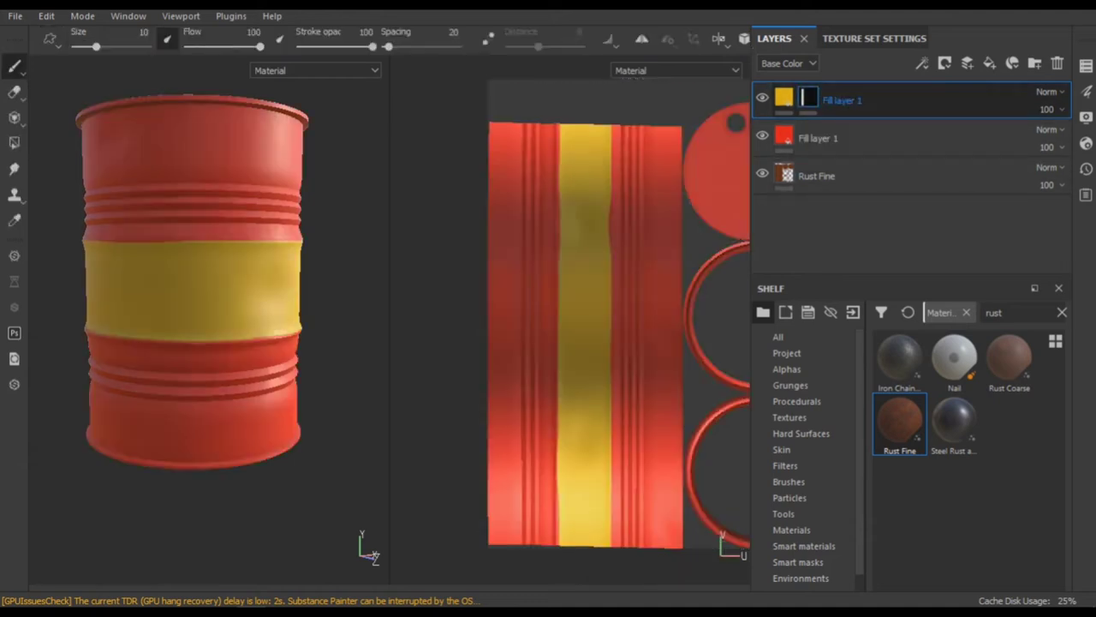
Move a red fill layer to the top, make it near-black and give it a black mask
{"action": "left_click_drag", "start_coordinate": [818, 138], "coordinate": [818, 100]}
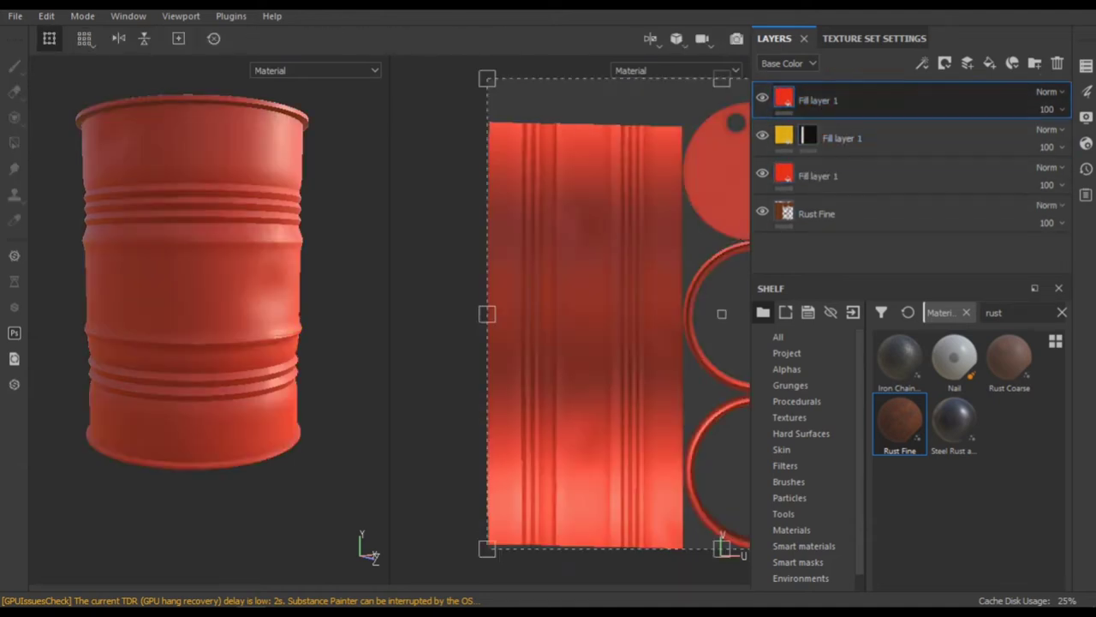
{"action": "left_click", "coordinate": [711, 258]}
{"action": "left_click", "coordinate": [733, 402]}
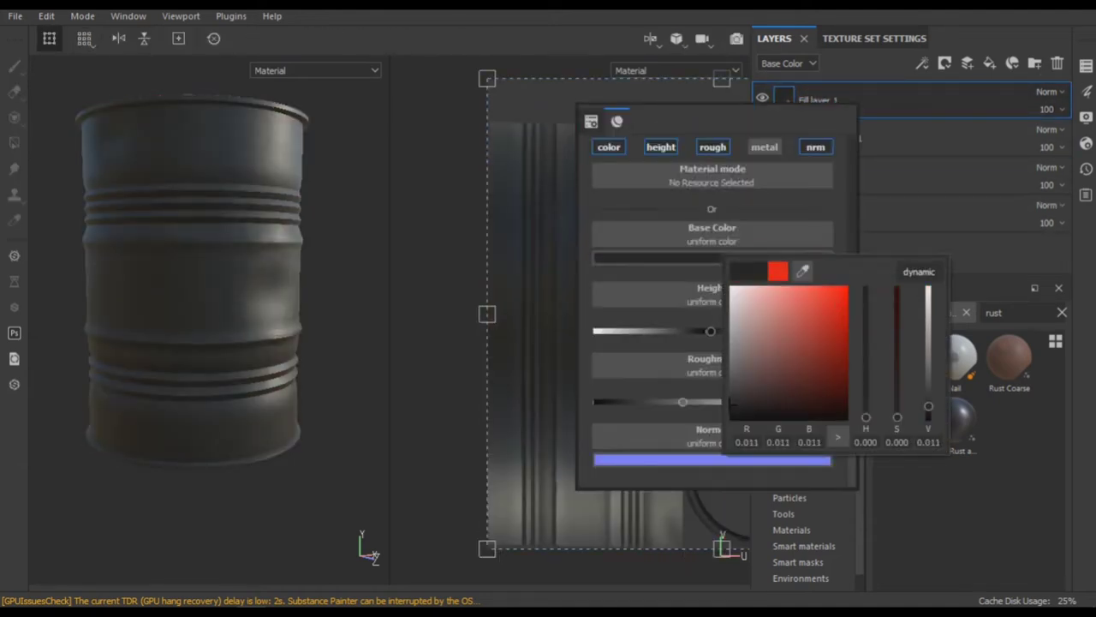
{"action": "right_click", "coordinate": [818, 100]}
Find the triangle border alpha by searching 'tria' in the Shelf's alphas
{"action": "scroll", "coordinate": [325, 367], "scroll_direction": "down", "scroll_amount": 2}
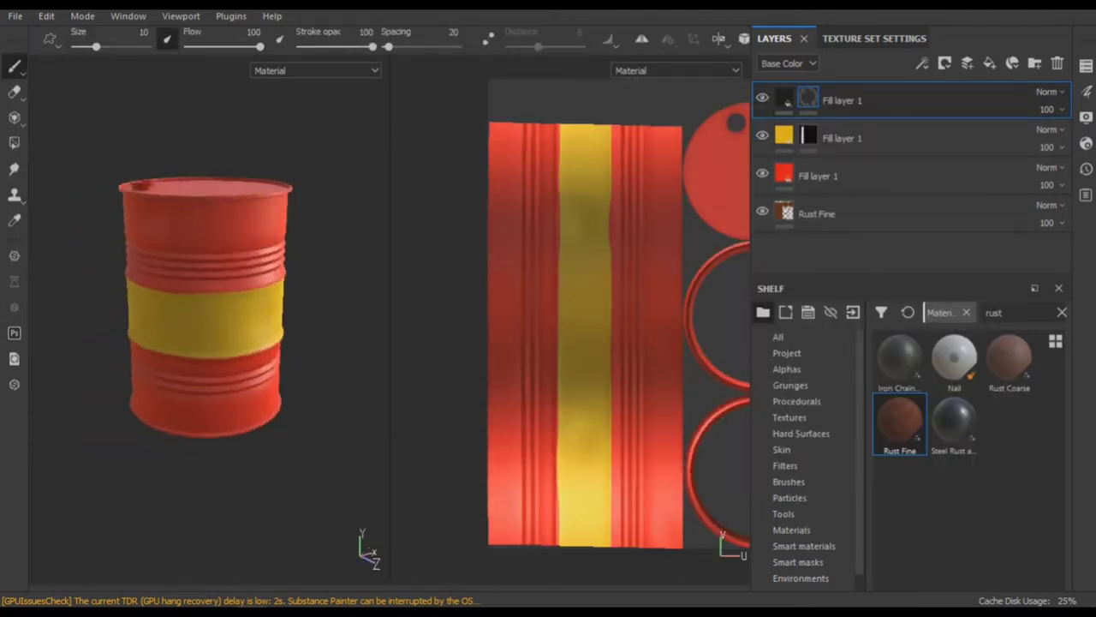
{"action": "scroll", "coordinate": [326, 367], "scroll_direction": "up", "scroll_amount": 1}
{"action": "left_click", "coordinate": [786, 368]}
{"action": "type", "text": "flame"}
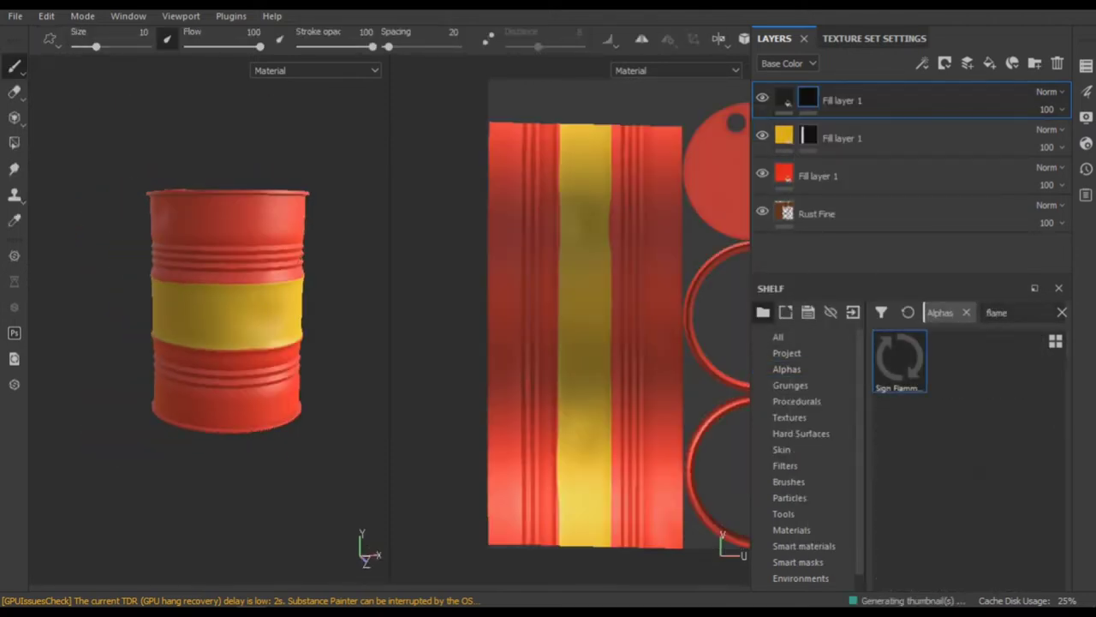
{"action": "scroll", "coordinate": [254, 304], "scroll_direction": "up", "scroll_amount": 3}
{"action": "key", "text": "BackSpace"}
{"action": "key", "text": "BackSpace"}
{"action": "key", "text": "BackSpace"}
{"action": "type", "text": "tria"}
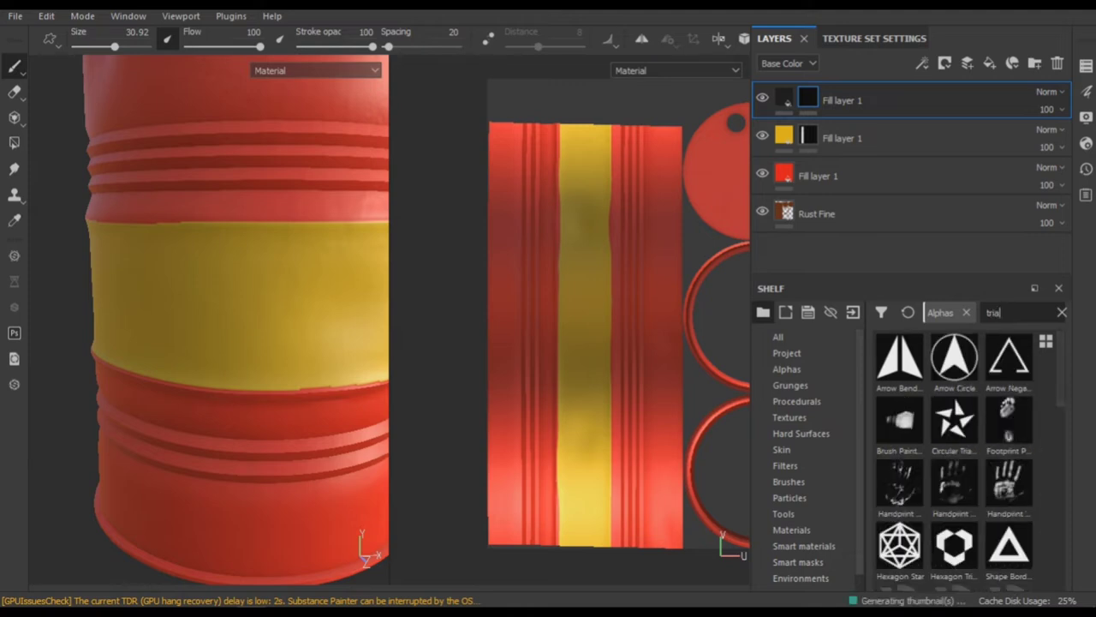
Review the brush's hardness and stencil settings
{"action": "right_click", "coordinate": [522, 227]}
{"action": "left_click", "coordinate": [525, 228]}
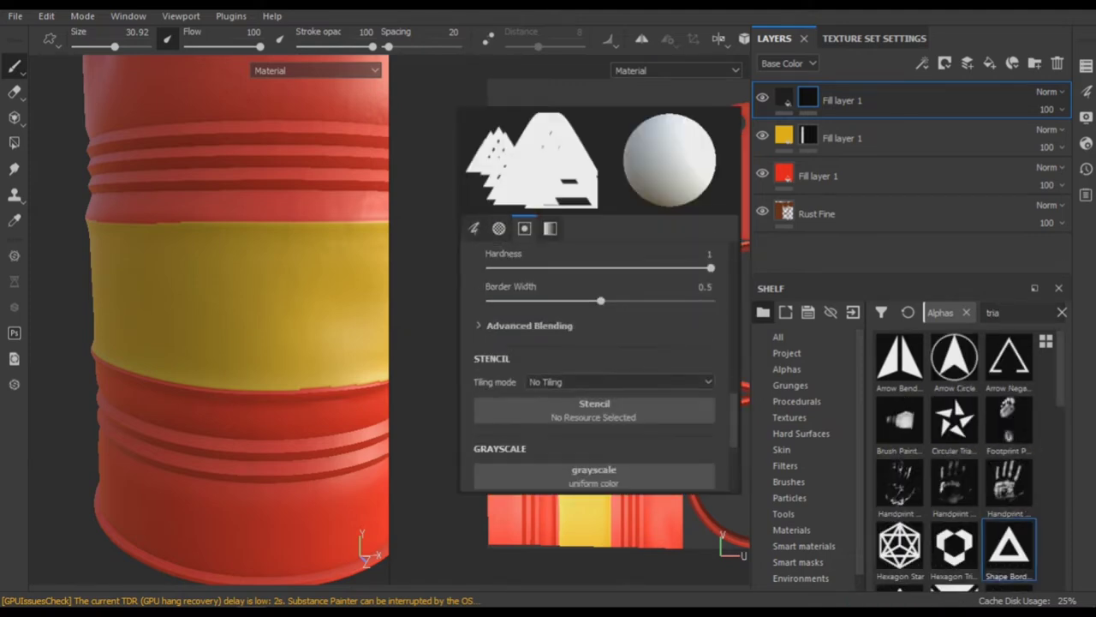
{"action": "scroll", "coordinate": [276, 288], "scroll_direction": "down", "scroll_amount": 2}
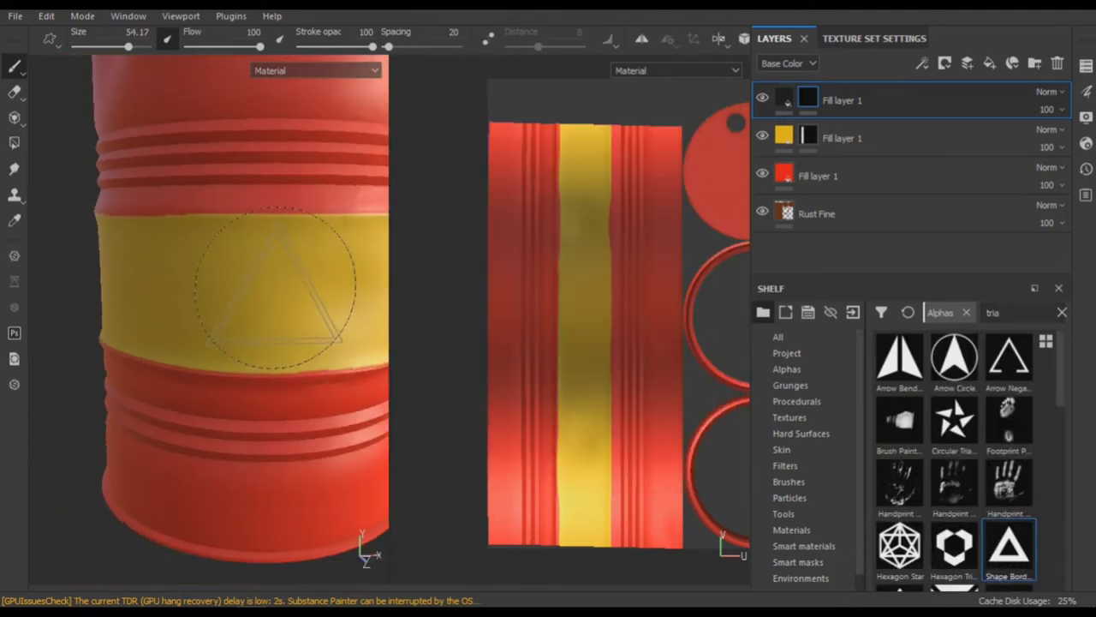
{"action": "scroll", "coordinate": [356, 480], "scroll_direction": "up", "scroll_amount": 2}
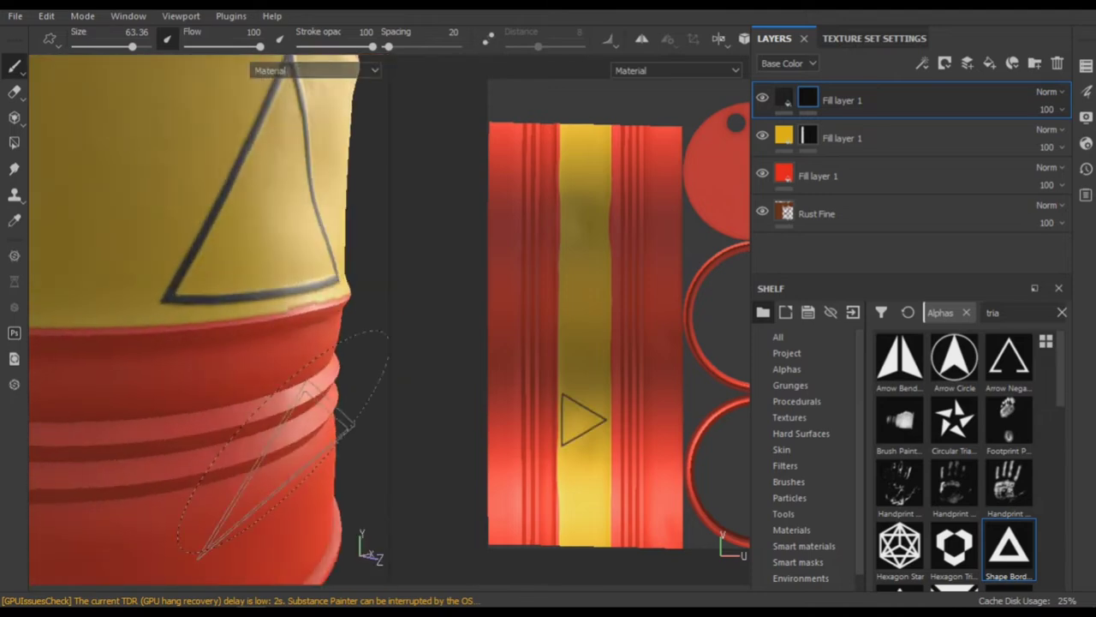
Return to the dark layer's mask and turn the barrel so the triangle outline faces front
{"action": "left_click", "coordinate": [783, 100]}
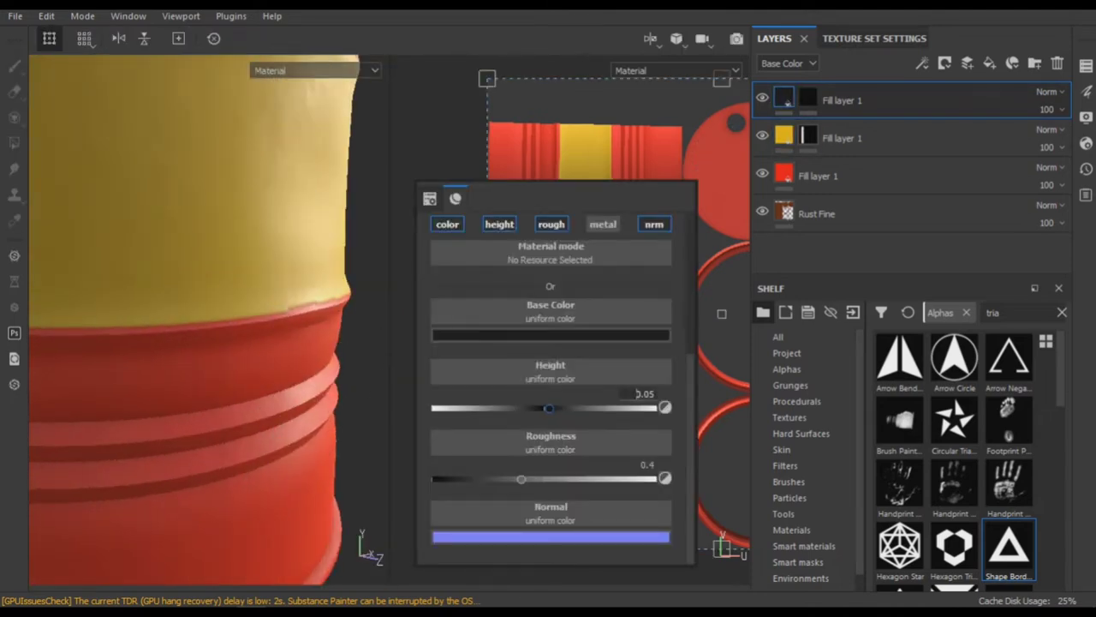
{"action": "scroll", "coordinate": [205, 317], "scroll_direction": "down", "scroll_amount": 3}
{"action": "left_click", "coordinate": [807, 100]}
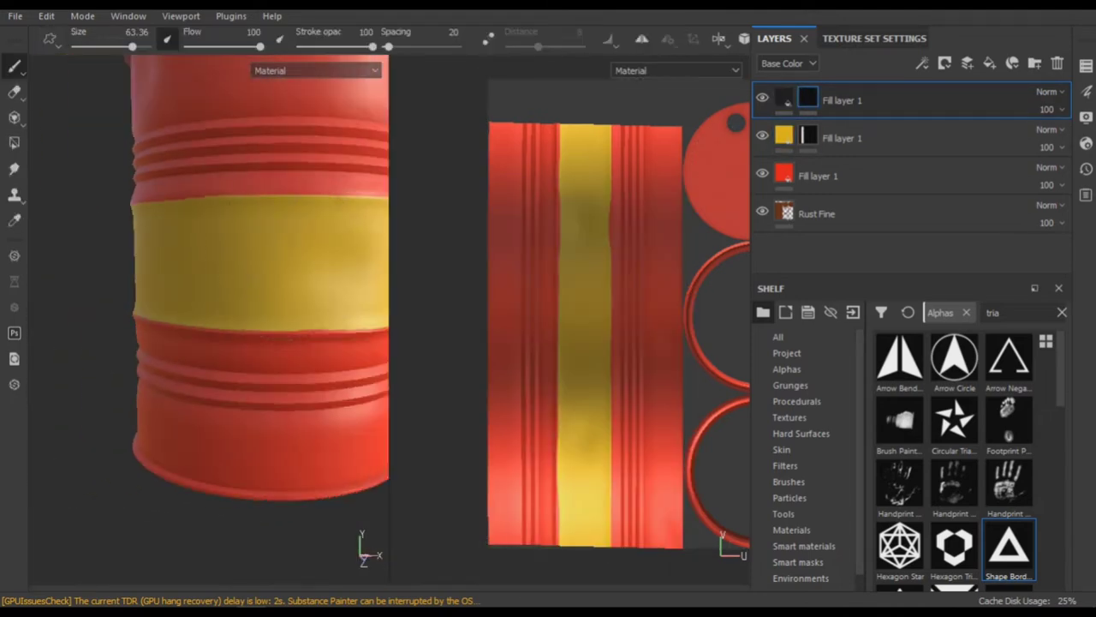
{"action": "left_click_drag", "start_coordinate": [300, 261], "coordinate": [223, 261], "text": "alt"}
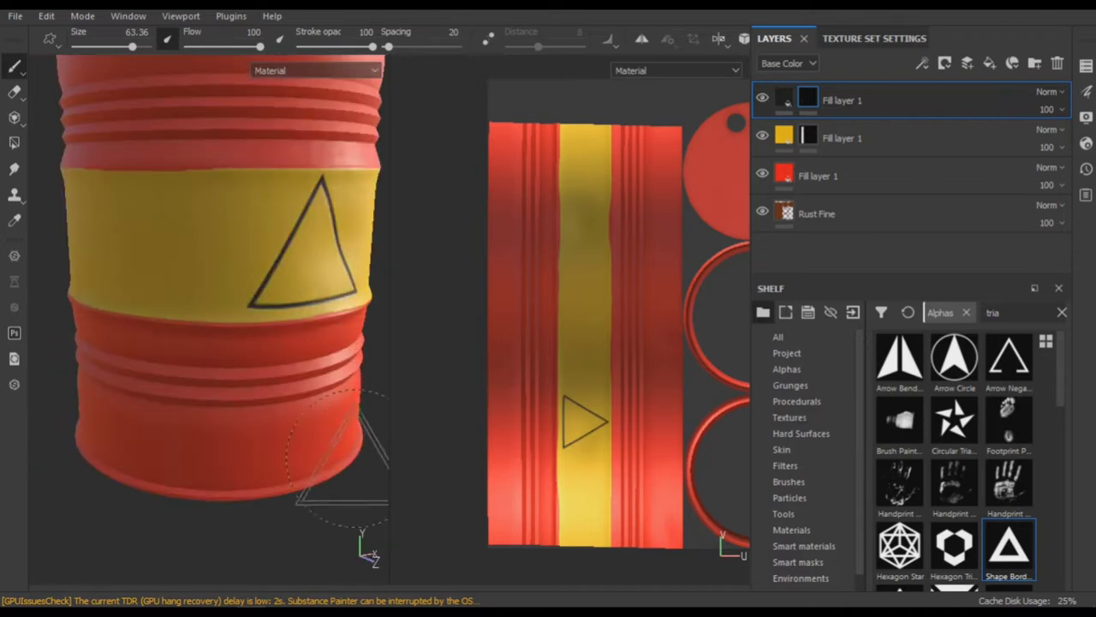
{"action": "left_click_drag", "start_coordinate": [338, 458], "coordinate": [394, 458], "text": "alt"}
Load the Sign Flammable alpha and stamp the flame inside the black triangle
{"action": "type", "text": "flame"}
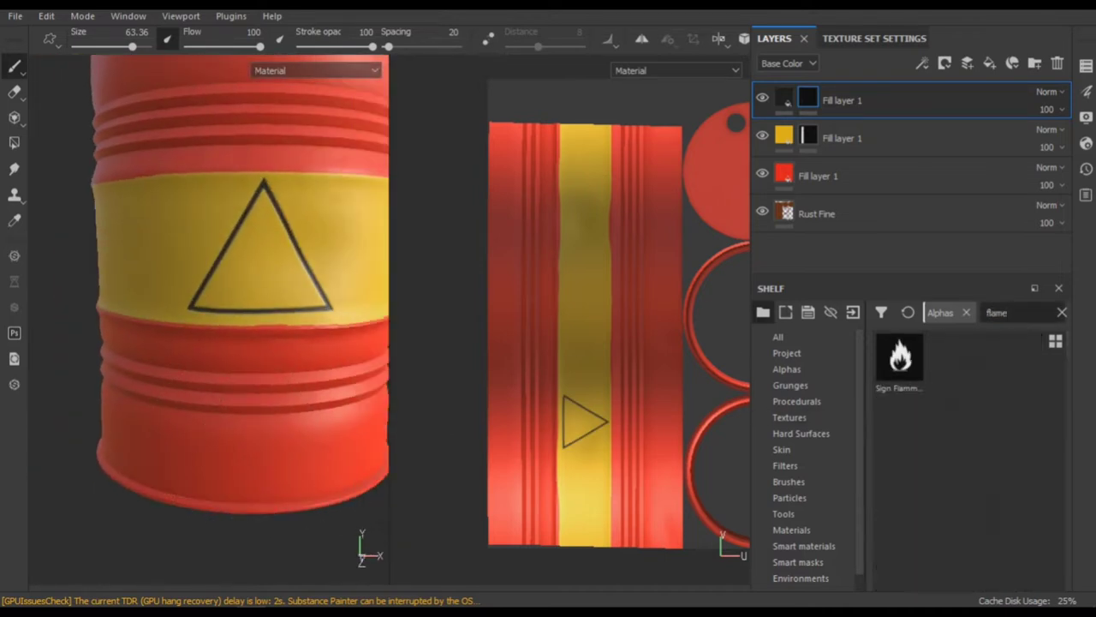
{"action": "left_click", "coordinate": [263, 257]}
{"action": "scroll", "coordinate": [263, 257], "scroll_direction": "down", "scroll_amount": 3}
{"action": "mouse_move", "coordinate": [223, 342]}
{"action": "left_mouse_down", "text": "alt"}
{"action": "mouse_move", "coordinate": [171, 385]}
{"action": "mouse_move", "coordinate": [128, 471]}
{"action": "left_mouse_up", "text": "alt"}
{"action": "scroll", "coordinate": [118, 484], "scroll_direction": "up", "scroll_amount": 4}
Set the sign's Height to -0.02 in quick properties and reframe the barrel
{"action": "key", "text": "p"}
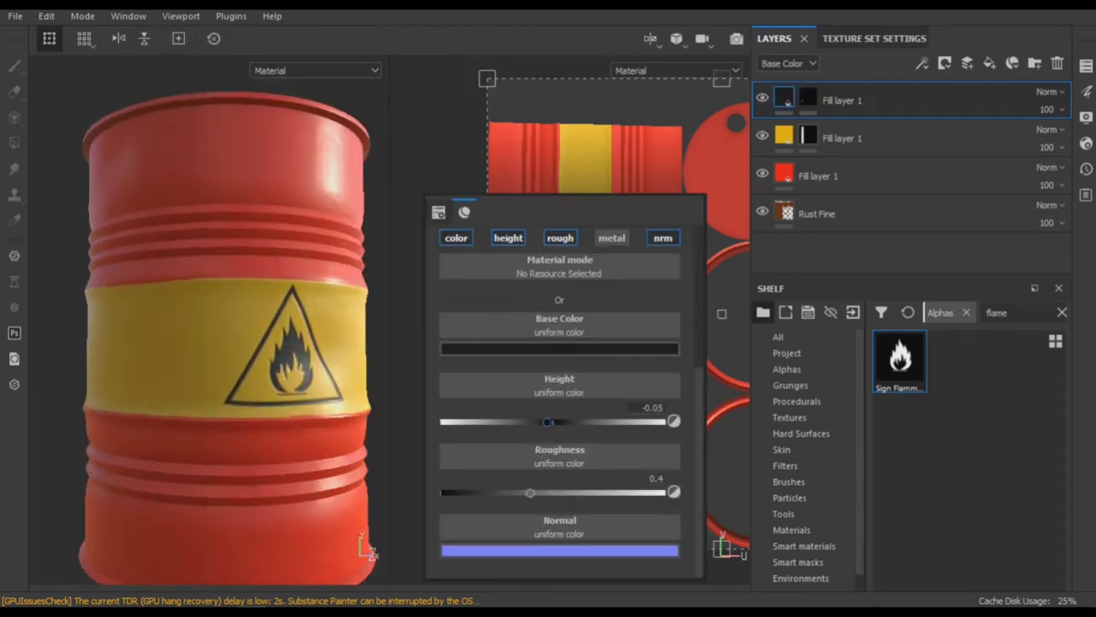
{"action": "scroll", "coordinate": [223, 334], "scroll_direction": "down", "scroll_amount": 3}
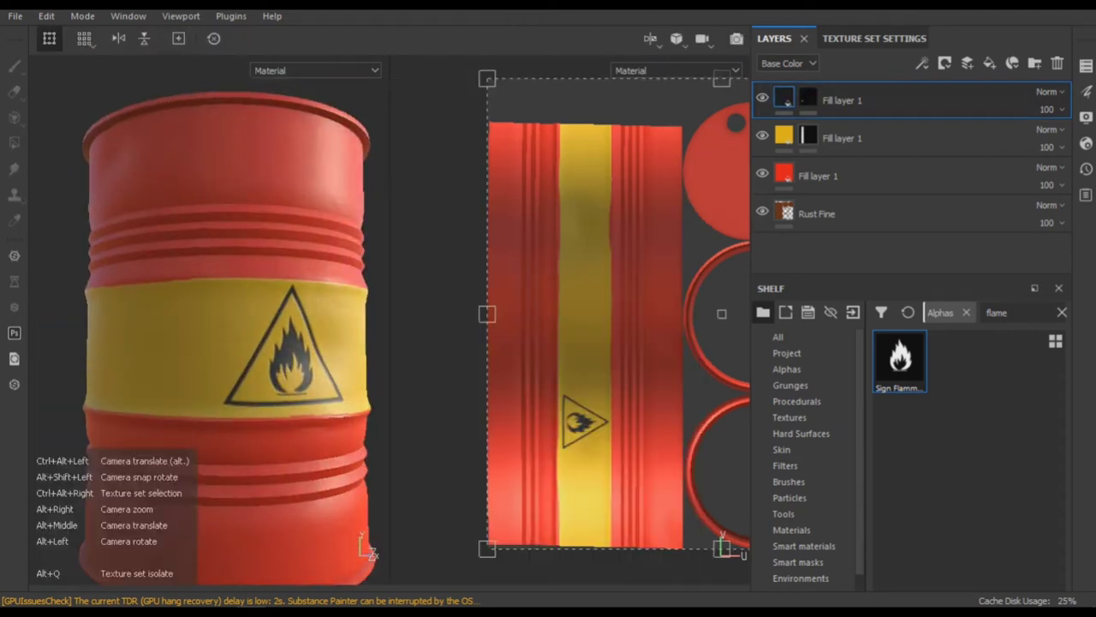
{"action": "left_click_drag", "start_coordinate": [171, 385], "coordinate": [197, 342], "text": "alt"}
{"action": "scroll", "coordinate": [223, 334], "scroll_direction": "up", "scroll_amount": 4}
{"action": "key", "text": "p"}
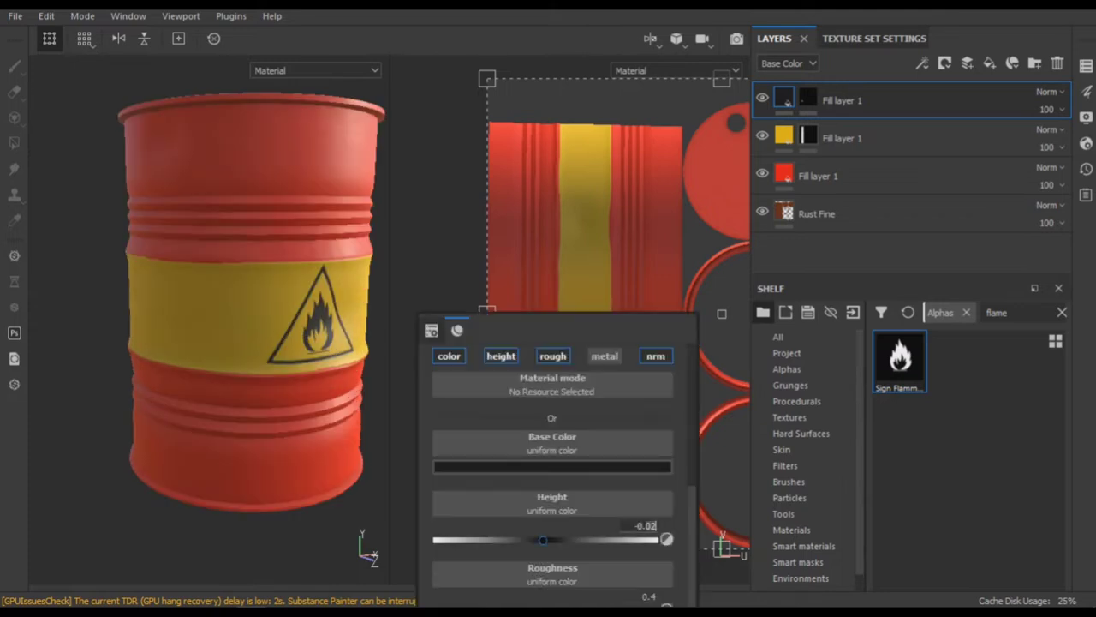
{"action": "key", "text": "p"}
{"action": "key", "text": "f"}
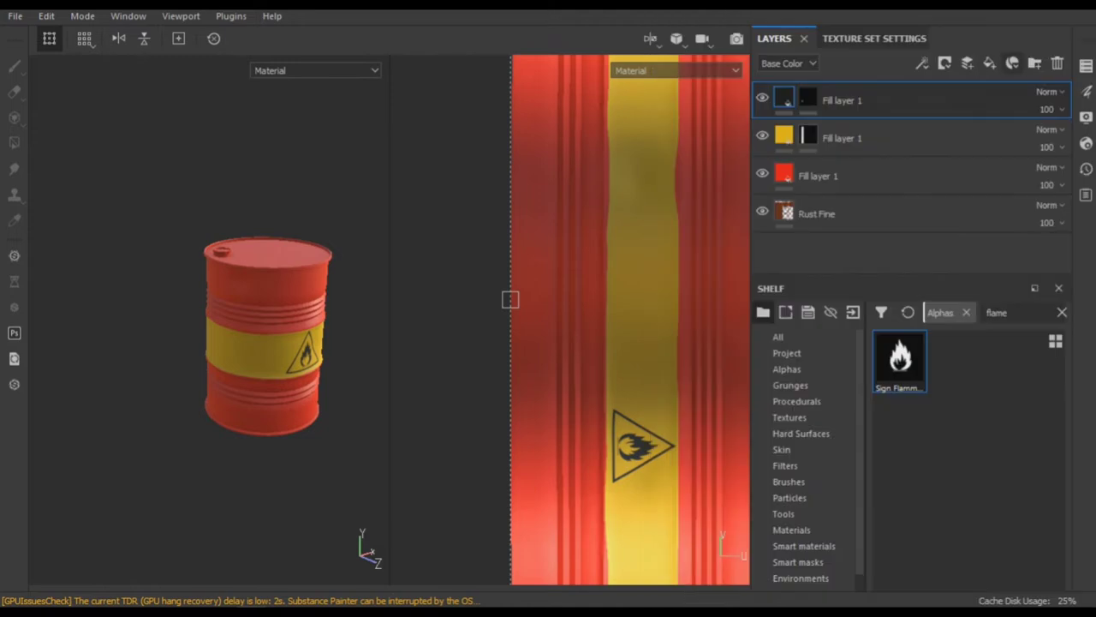
Create a folder named 'base colour' and move the fill layers into it
{"action": "left_click", "coordinate": [1034, 62]}
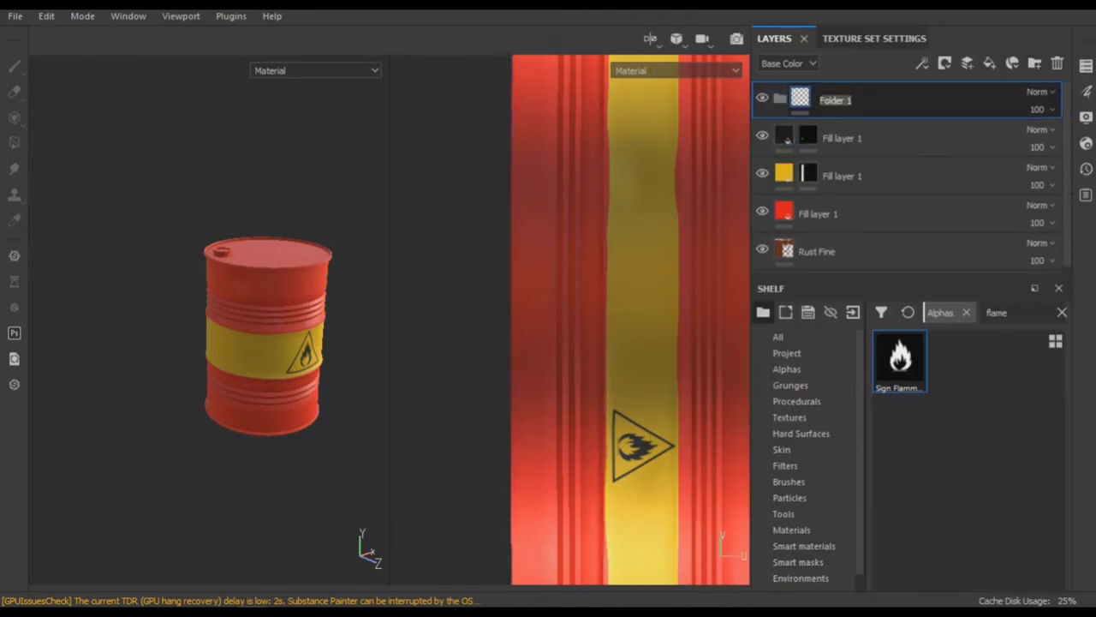
{"action": "key", "text": "Down"}
{"action": "key", "text": "Down"}
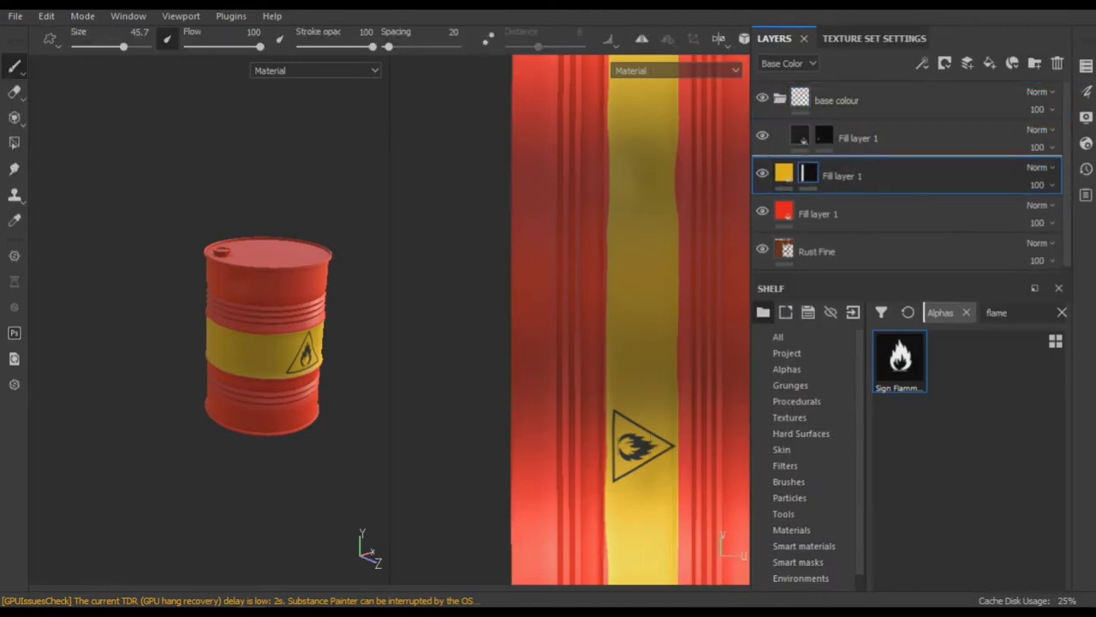
{"action": "key", "text": "Down"}
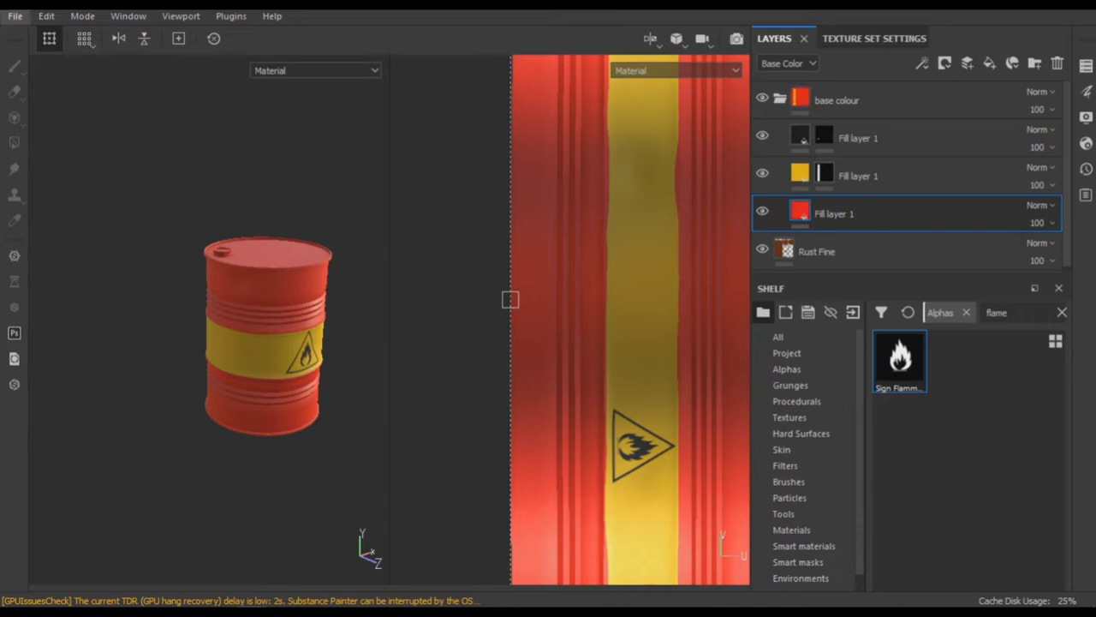
Save the project and collapse the base colour folder
{"action": "key", "text": "ctrl+s"}
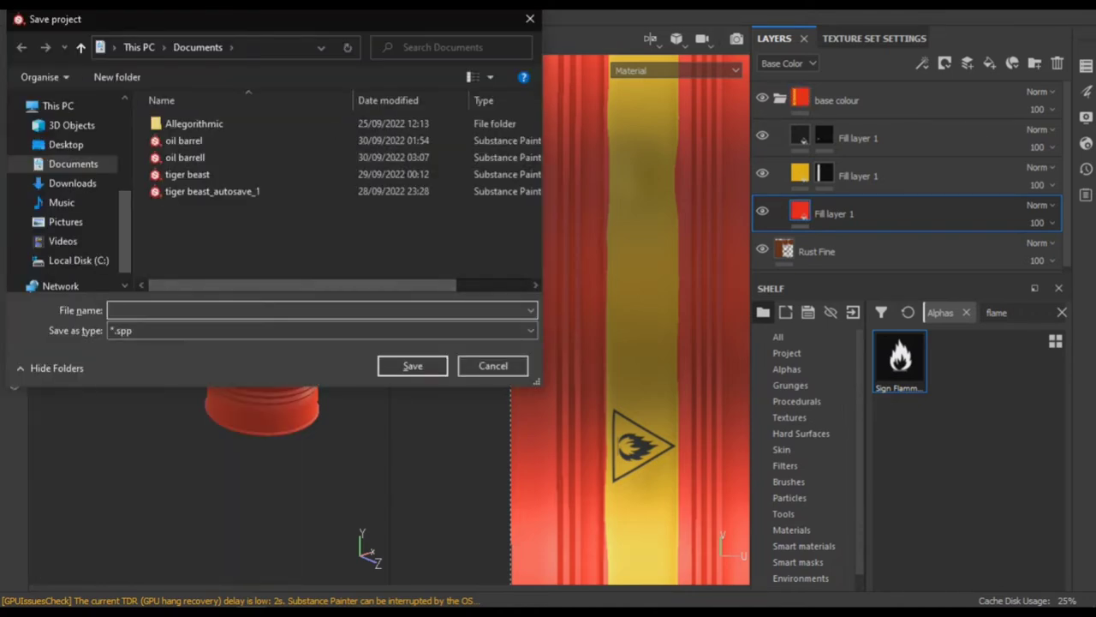
{"action": "type", "text": "barre"}
{"action": "key", "text": "Return"}
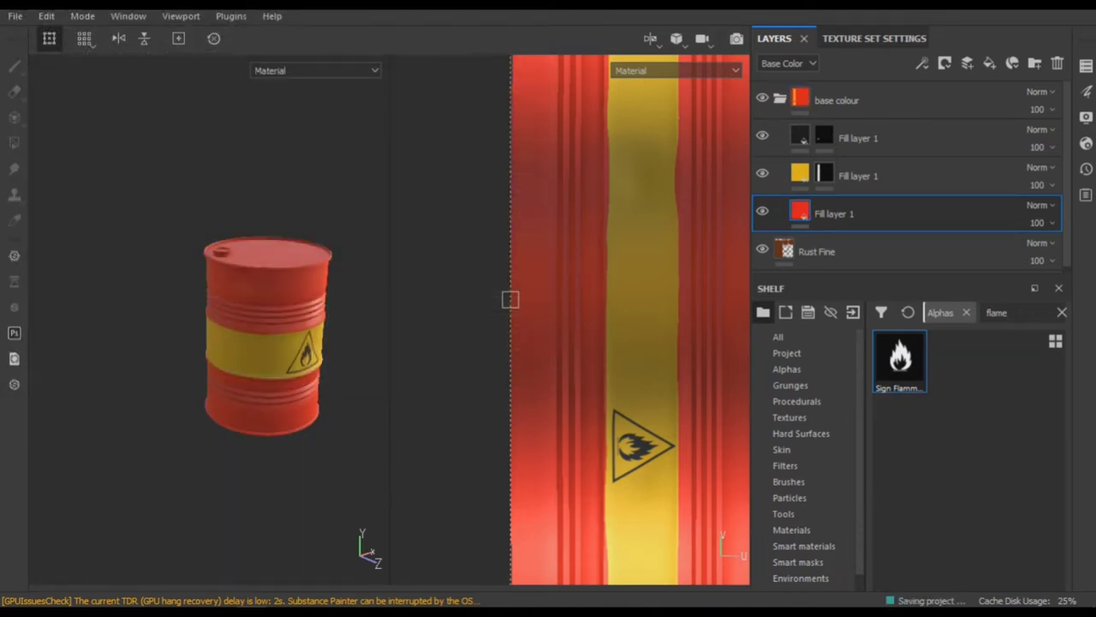
{"action": "key", "text": "Up"}
{"action": "key", "text": "Up"}
{"action": "key", "text": "Up"}
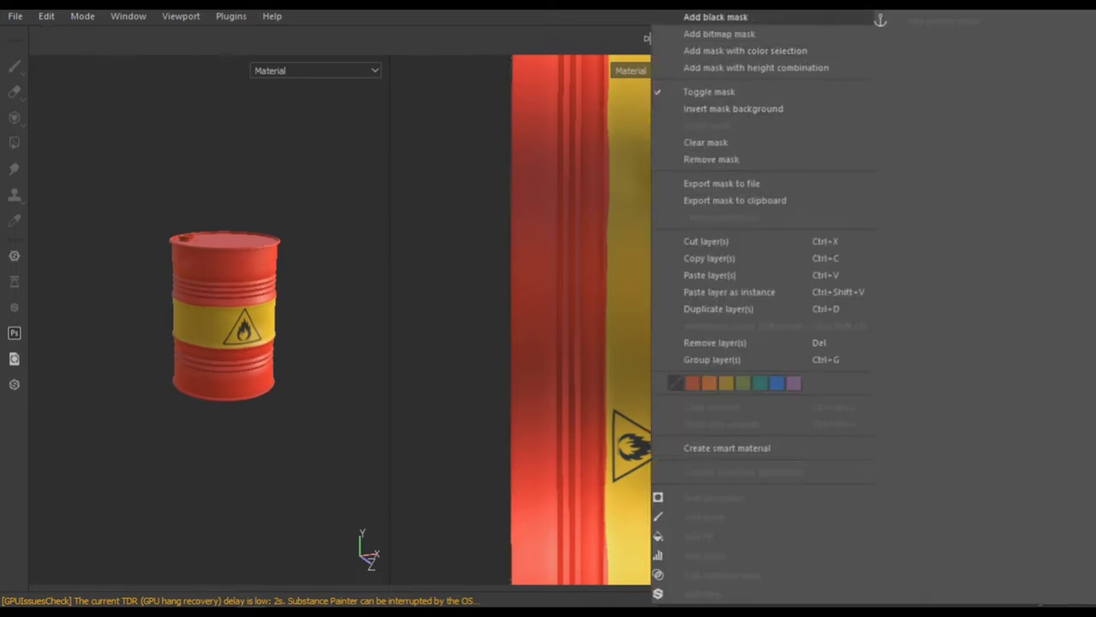
Clear the Shelf's alpha filter and apply a dirt smart mask to the base colour folder
{"action": "type", "text": "e"}
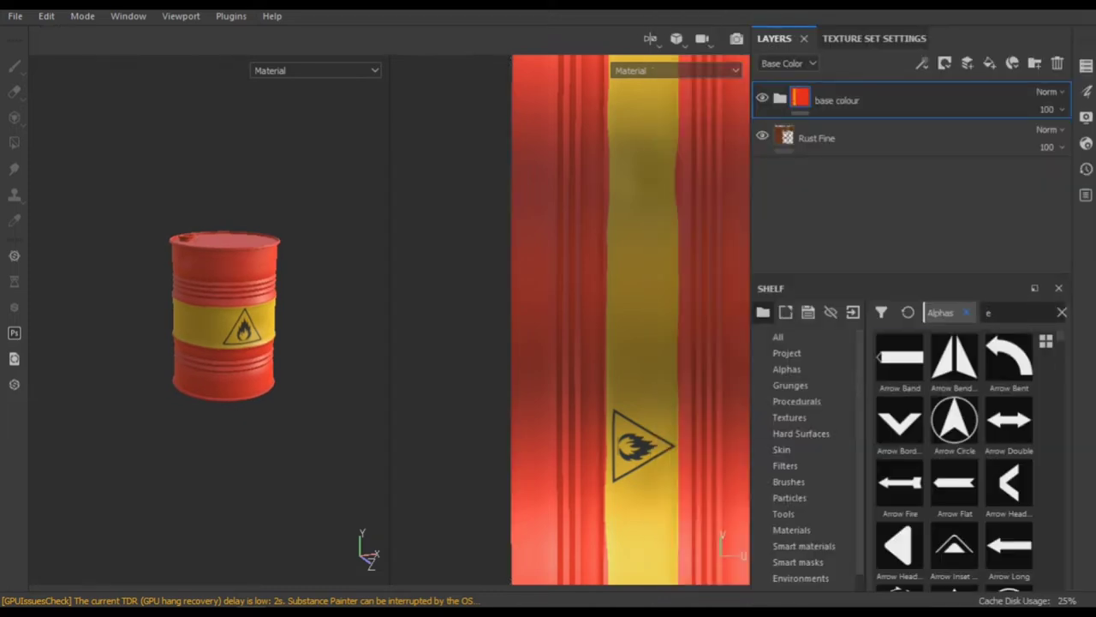
{"action": "left_click", "coordinate": [967, 313]}
{"action": "left_click", "coordinate": [797, 545]}
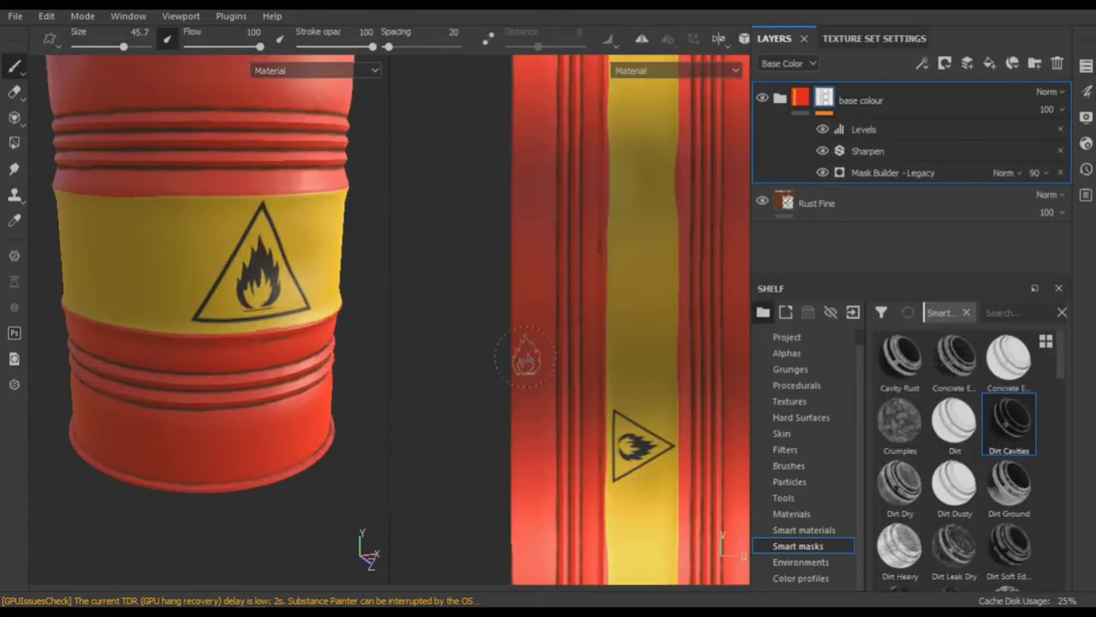
Drag the Mask Builder - Legacy Grunge slider down to about 0.19
{"action": "left_click", "coordinate": [789, 466]}
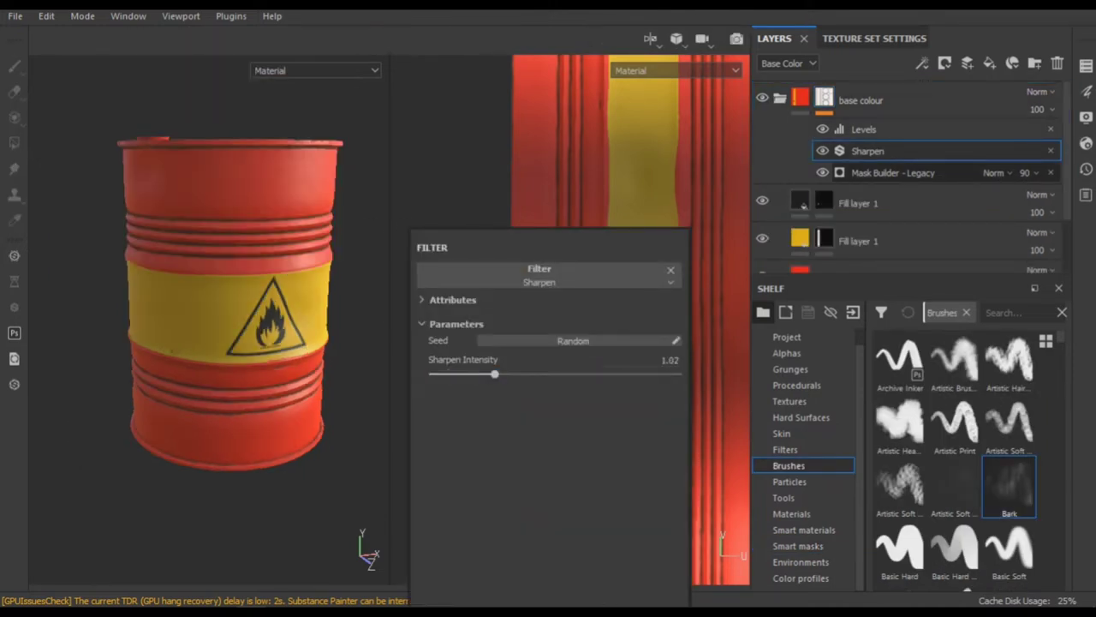
{"action": "left_click", "coordinate": [893, 172]}
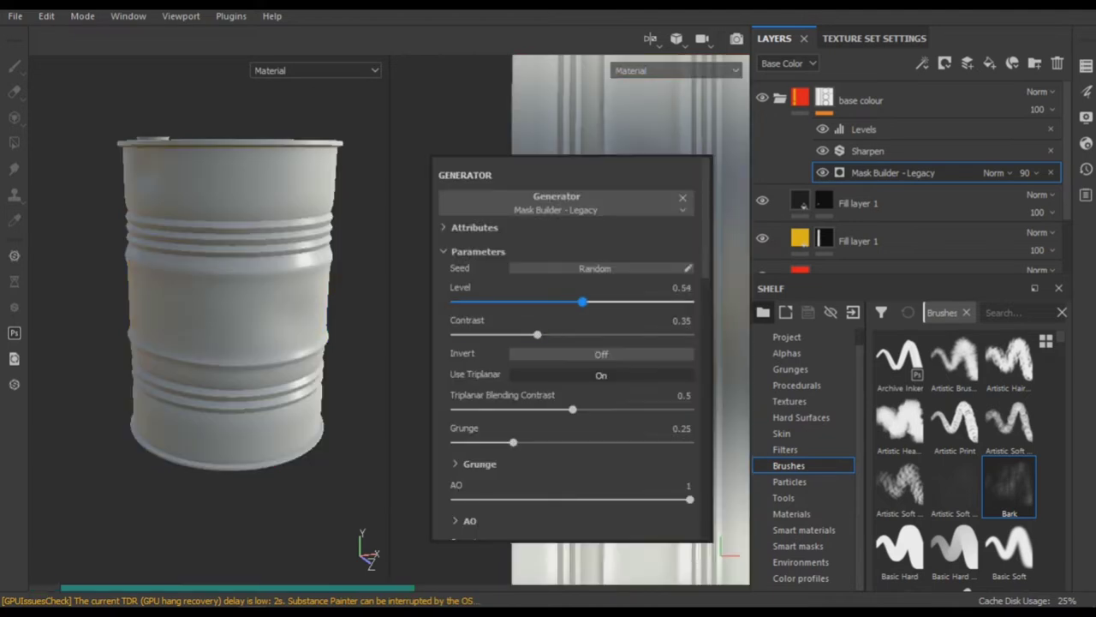
{"action": "scroll", "coordinate": [570, 351], "scroll_direction": "down", "scroll_amount": 3}
{"action": "mouse_move", "coordinate": [513, 297]}
{"action": "left_mouse_down"}
{"action": "mouse_move", "coordinate": [554, 297]}
{"action": "mouse_move", "coordinate": [506, 297]}
{"action": "left_mouse_up"}
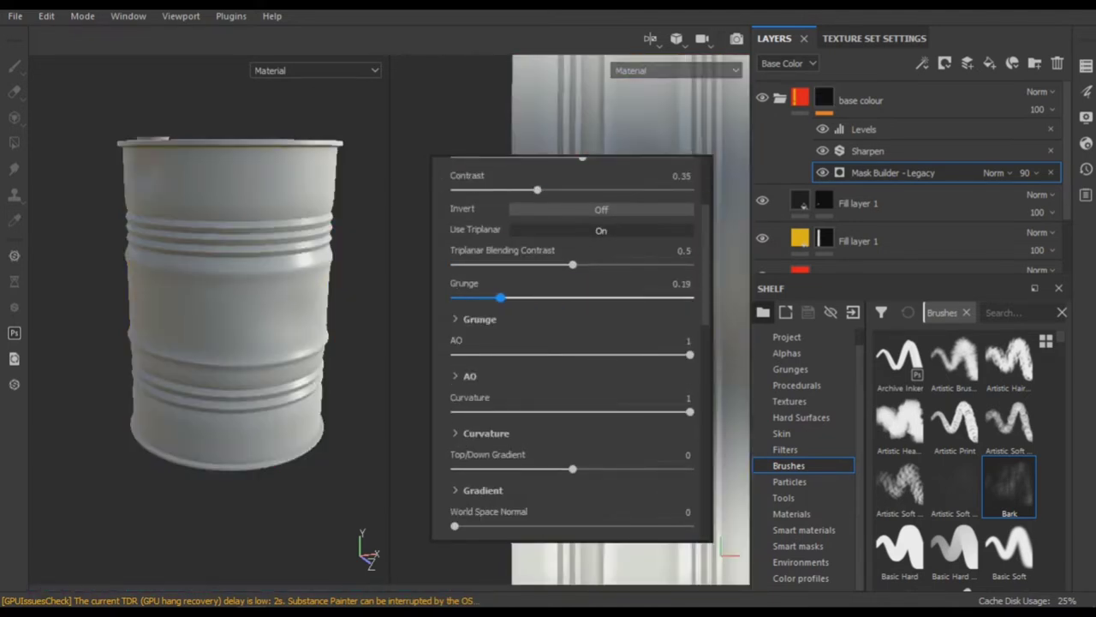
{"action": "scroll", "coordinate": [227, 309], "scroll_direction": "up", "scroll_amount": 3}
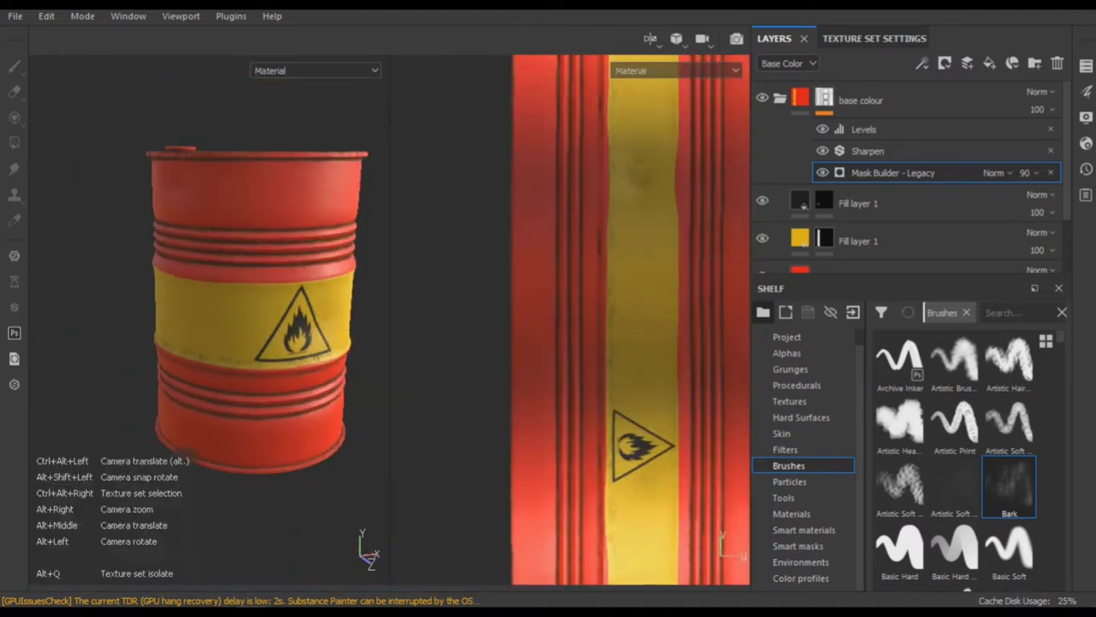
{"action": "scroll", "coordinate": [602, 394], "scroll_direction": "up", "scroll_amount": 1}
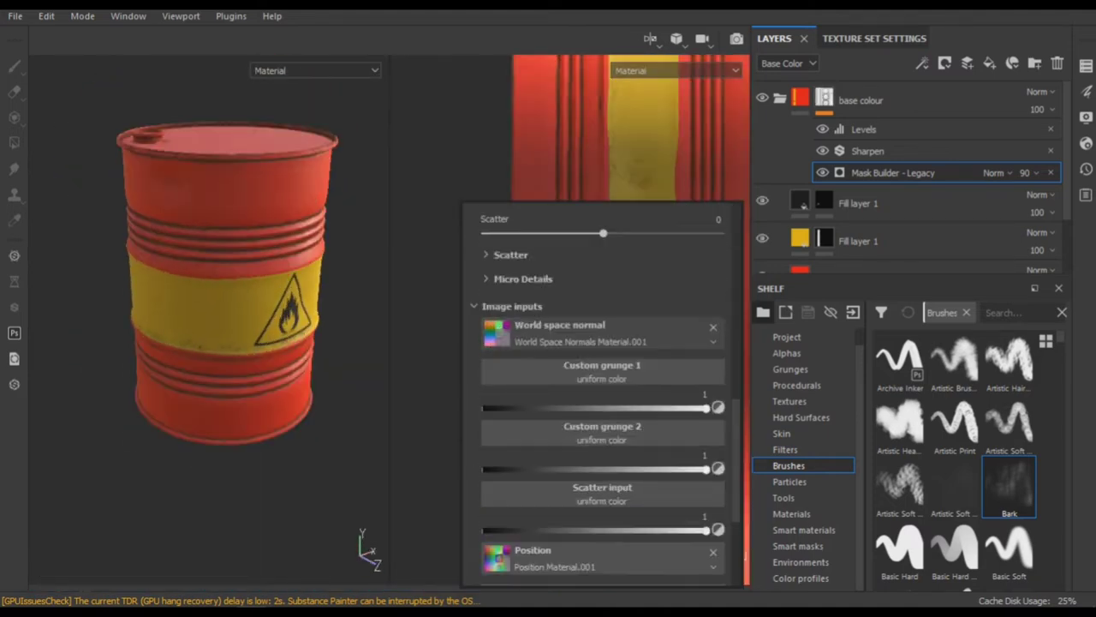
{"action": "left_click", "coordinate": [790, 368]}
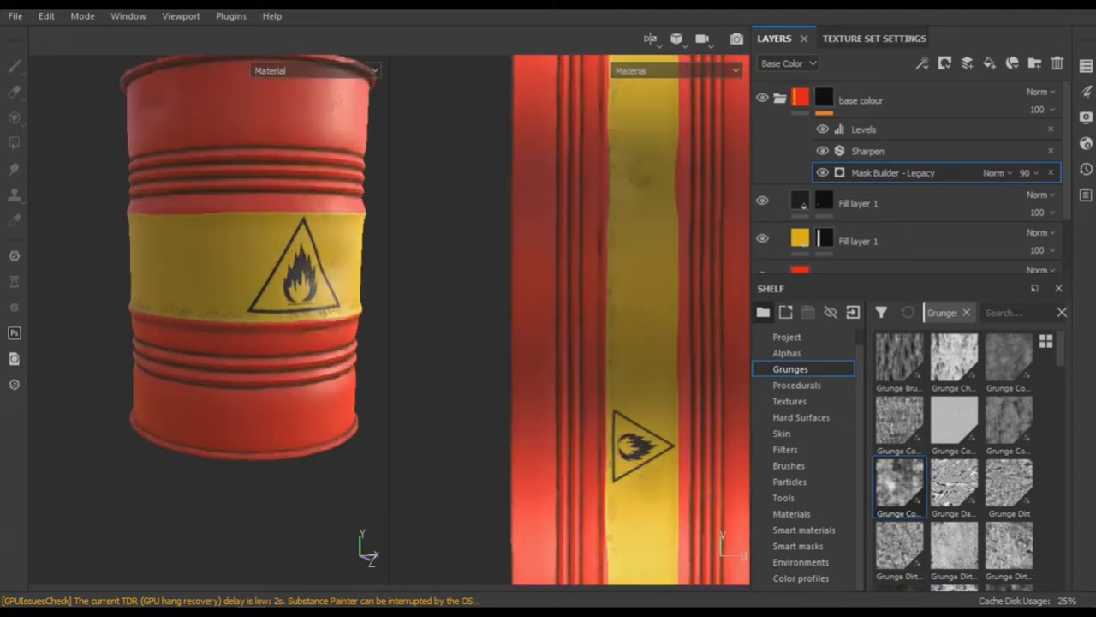
{"action": "scroll", "coordinate": [954, 454], "scroll_direction": "down", "scroll_amount": 2}
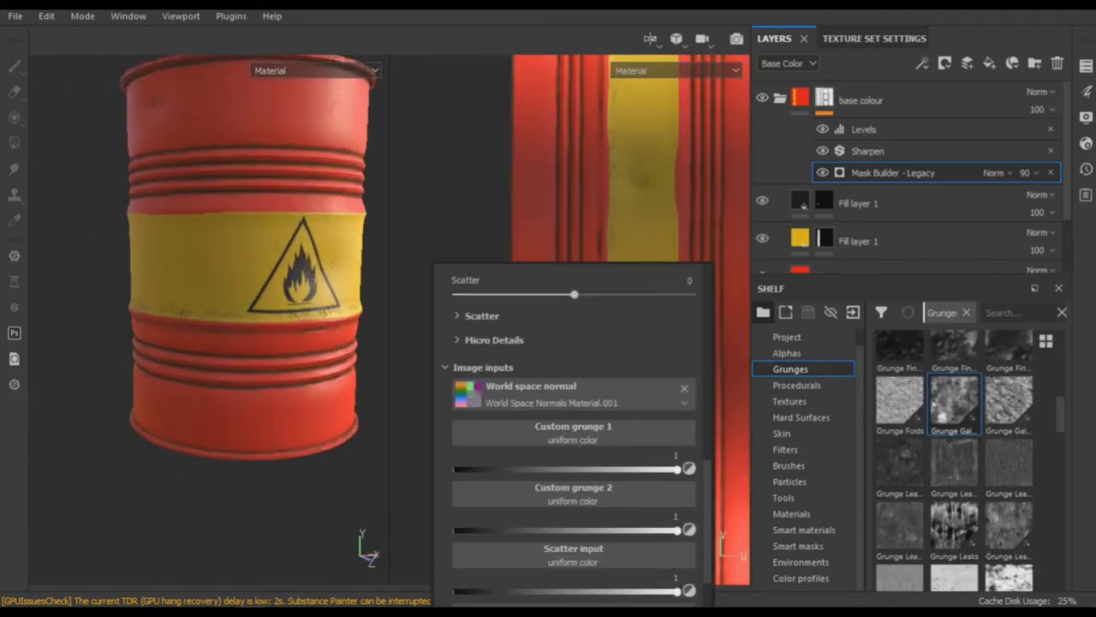
Add a fill effect to the base colour mask with Grunge Galvanic Large as its grayscale
{"action": "key", "text": "alt"}
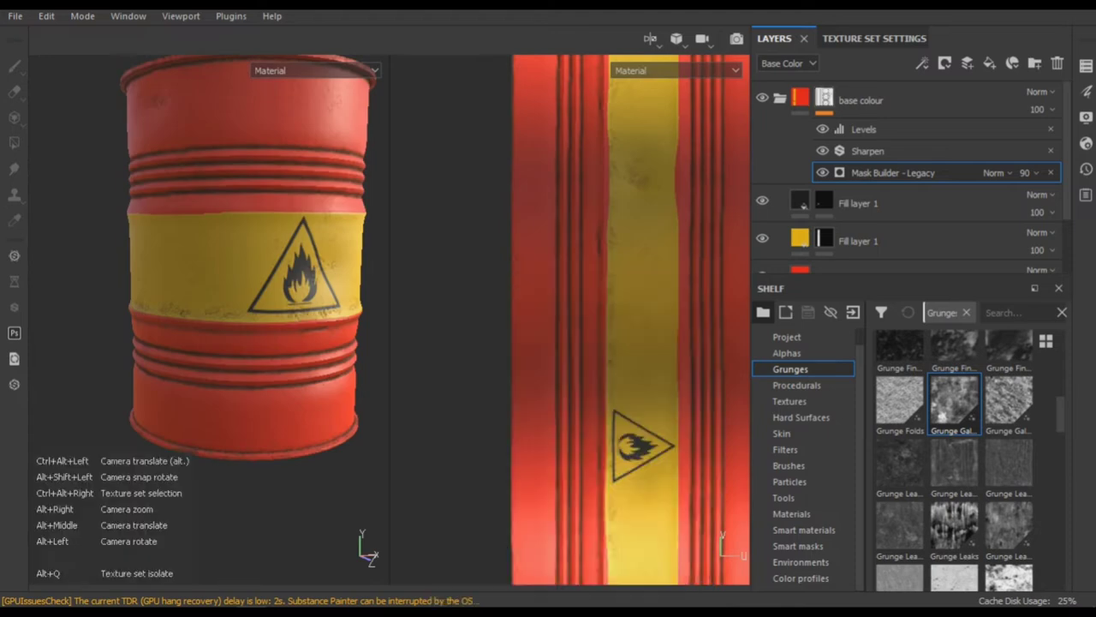
{"action": "right_click_drag", "start_coordinate": [249, 257], "coordinate": [214, 309], "text": "alt"}
{"action": "mouse_move", "coordinate": [214, 308]}
{"action": "left_mouse_down", "text": "alt"}
{"action": "mouse_move", "coordinate": [205, 326]}
{"action": "mouse_move", "coordinate": [223, 308]}
{"action": "left_mouse_up", "text": "alt"}
{"action": "right_click", "coordinate": [857, 100]}
{"action": "left_click", "coordinate": [882, 461]}
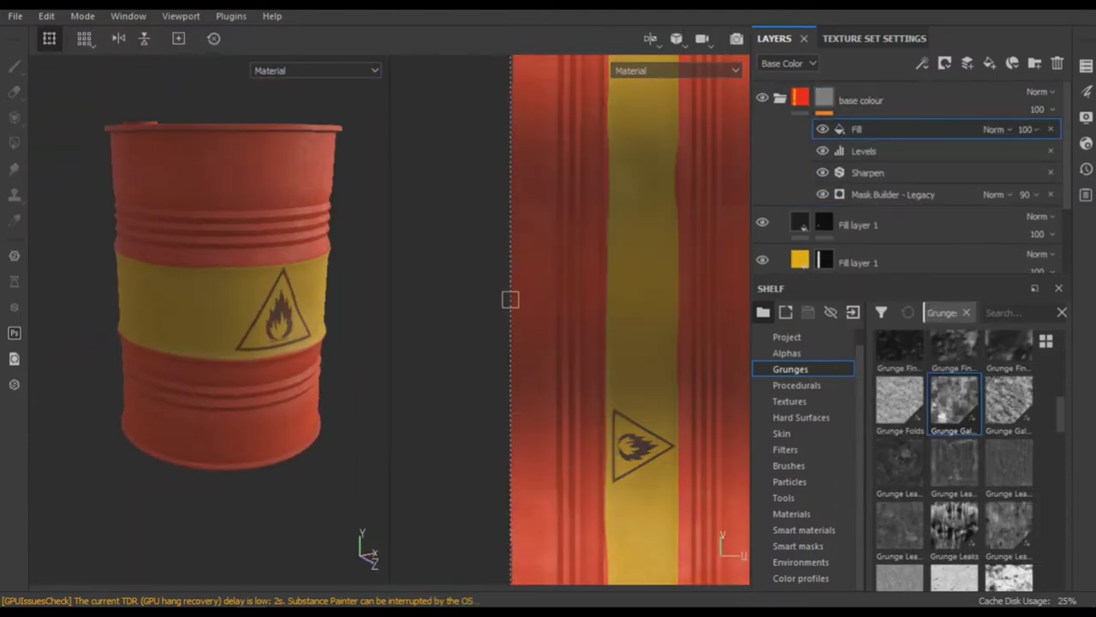
{"action": "left_click", "coordinate": [1011, 312]}
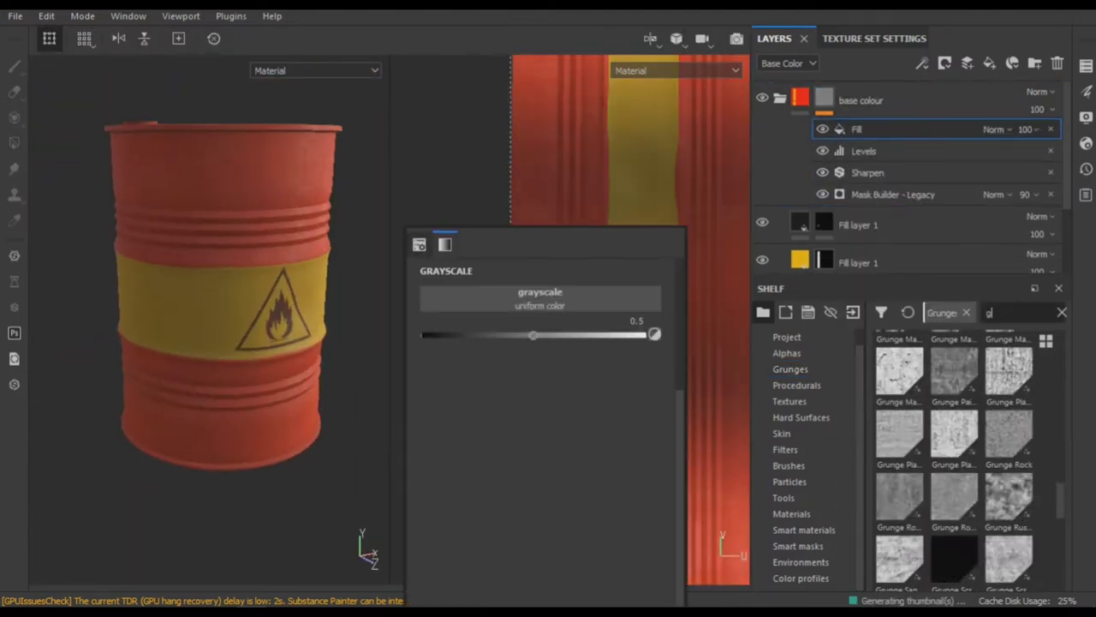
{"action": "type", "text": "gal"}
{"action": "left_click_drag", "start_coordinate": [899, 360], "coordinate": [539, 299]}
Replace the galvanic grunge, trying Grunge Concrete Burnt, then Grunge Fingerprints Dusty Spread
{"action": "left_click_drag", "start_coordinate": [257, 300], "coordinate": [509, 299], "text": "alt"}
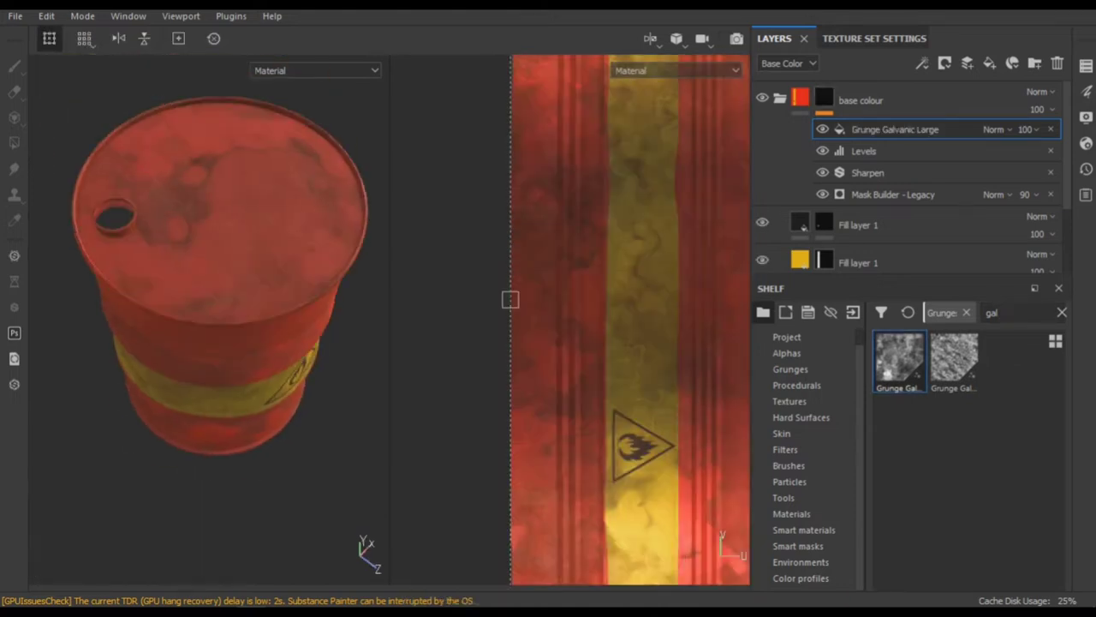
{"action": "left_click", "coordinate": [895, 129]}
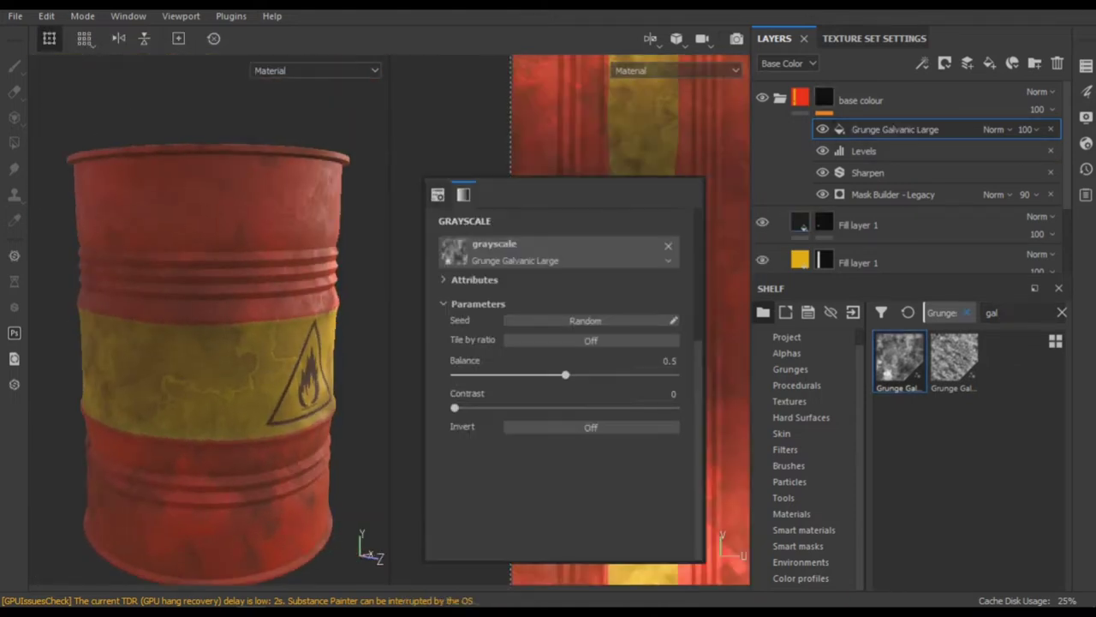
{"action": "left_click", "coordinate": [668, 246]}
{"action": "left_click", "coordinate": [1062, 313]}
{"action": "left_click", "coordinate": [790, 369]}
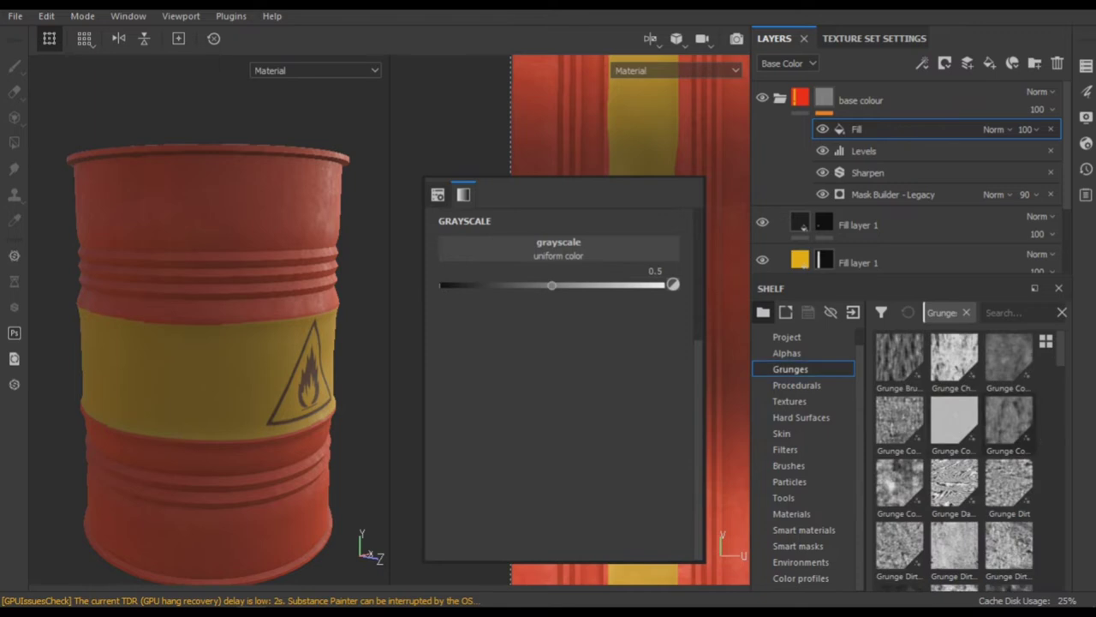
{"action": "left_click_drag", "start_coordinate": [955, 364], "coordinate": [558, 248]}
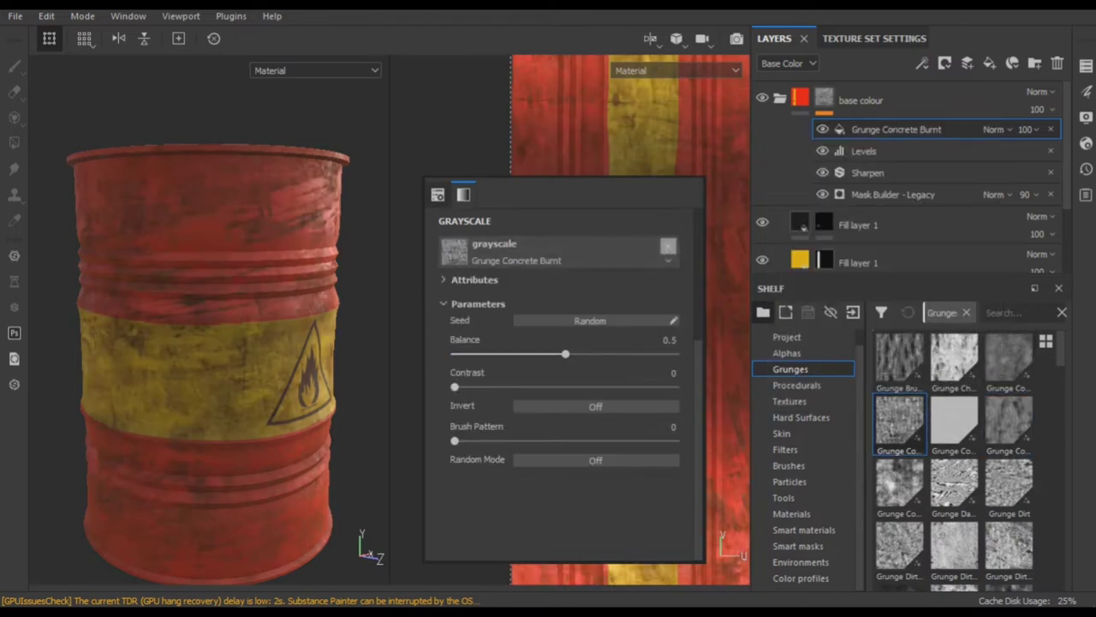
{"action": "scroll", "coordinate": [955, 462], "scroll_direction": "down", "scroll_amount": 3}
{"action": "left_click_drag", "start_coordinate": [899, 403], "coordinate": [559, 248]}
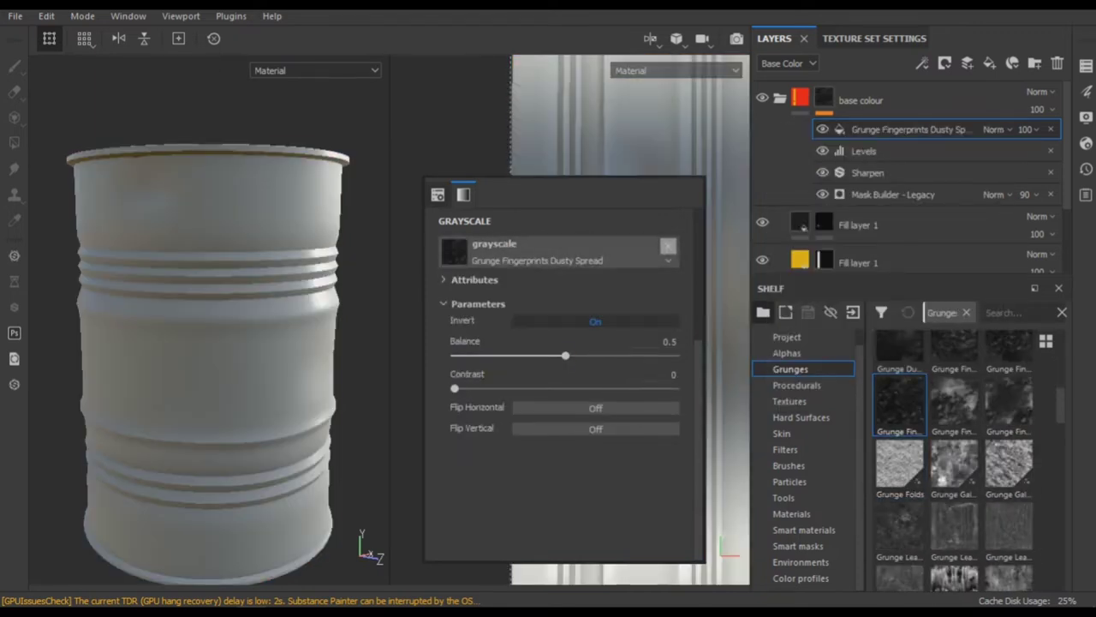
Invert the fingerprints grunge, raise Balance to about 0.75 and darken the mask
{"action": "left_click", "coordinate": [595, 321]}
{"action": "left_click_drag", "start_coordinate": [565, 355], "coordinate": [642, 355]}
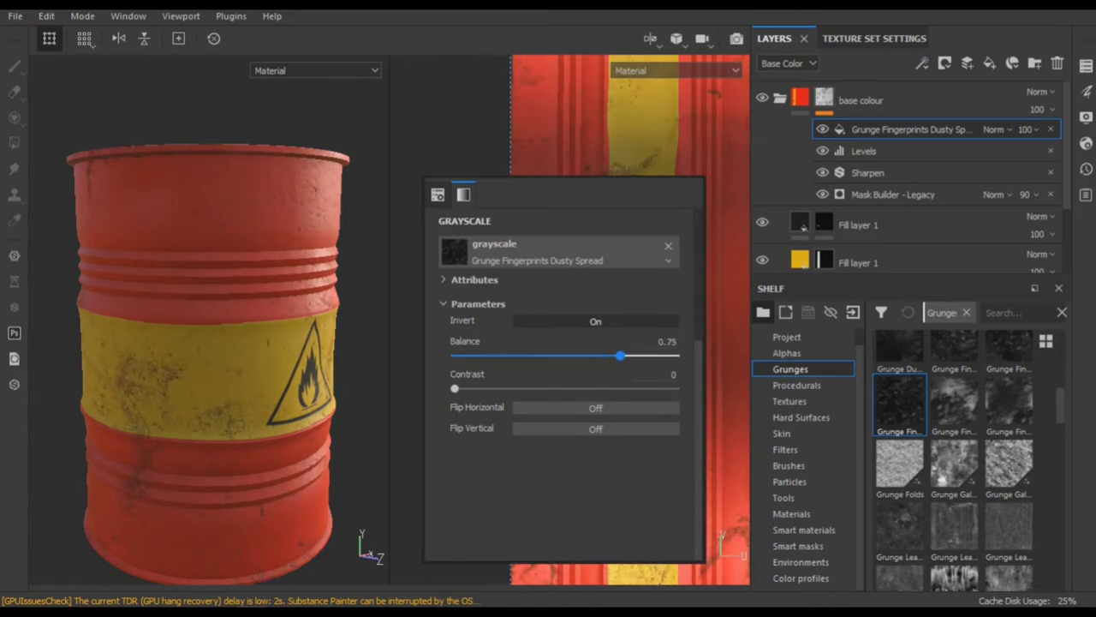
{"action": "left_click", "coordinate": [509, 299]}
{"action": "left_click", "coordinate": [913, 128]}
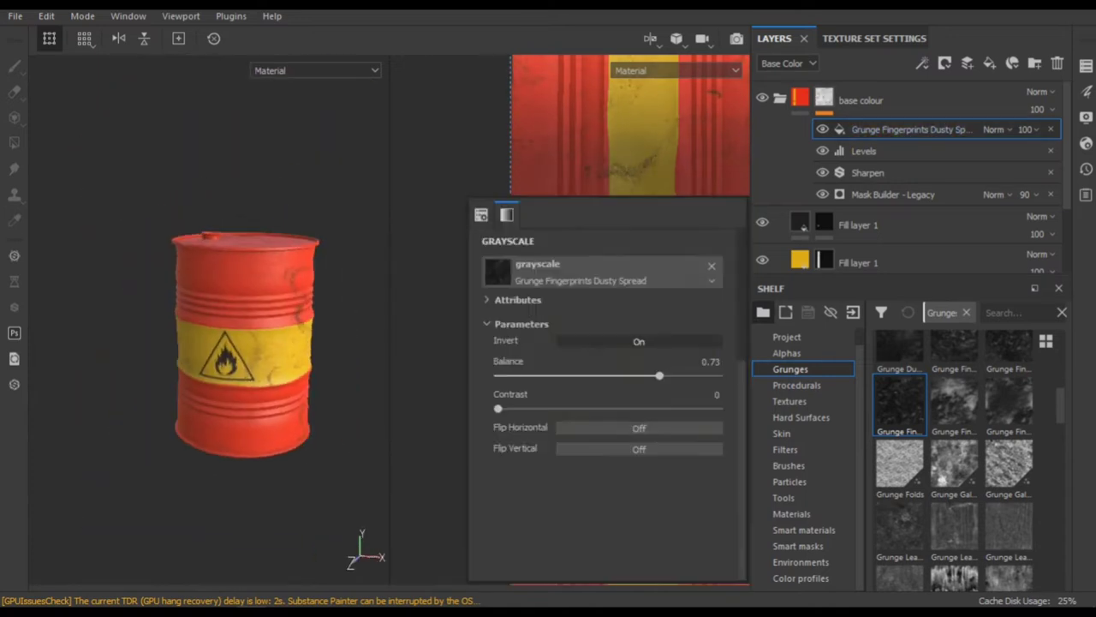
{"action": "scroll", "coordinate": [599, 385], "scroll_direction": "up", "scroll_amount": 5}
{"action": "scroll", "coordinate": [600, 385], "scroll_direction": "down", "scroll_amount": 3}
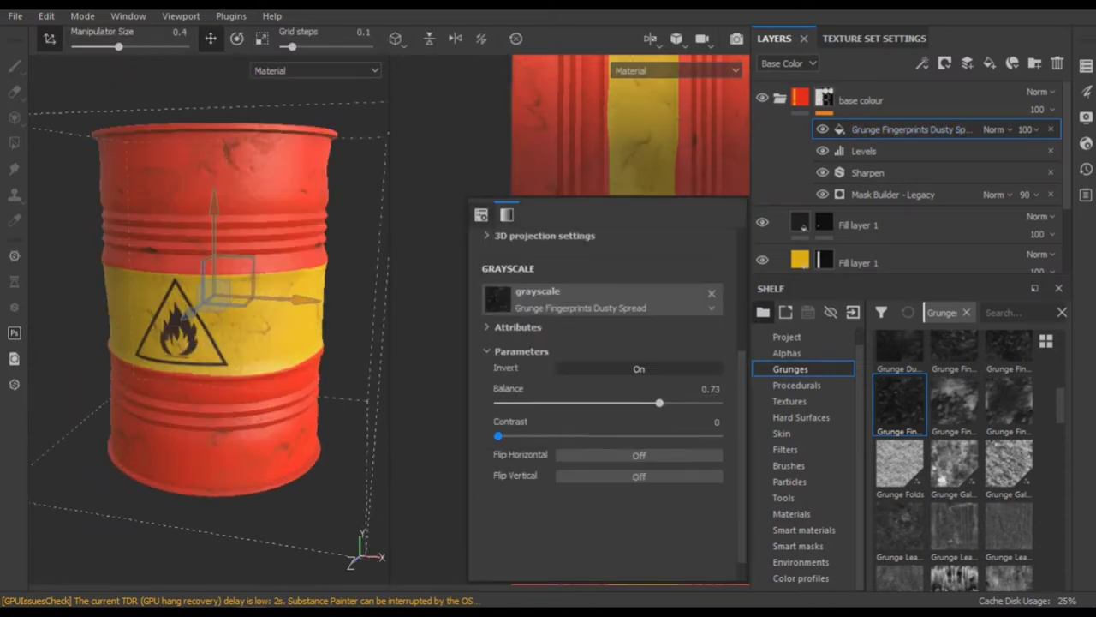
{"action": "left_click_drag", "start_coordinate": [659, 403], "coordinate": [681, 402]}
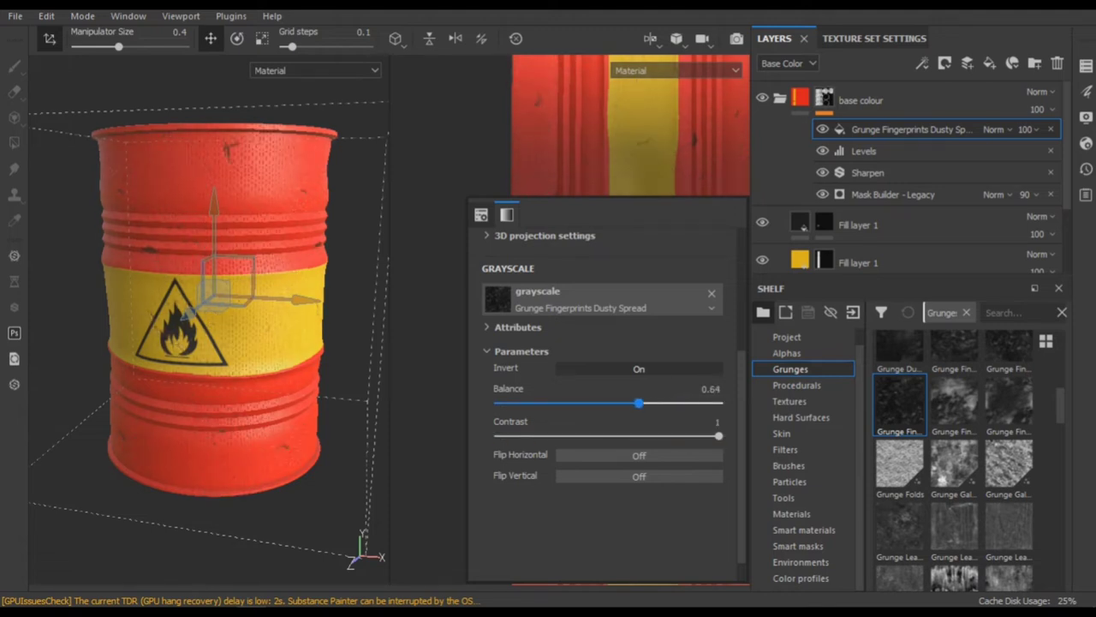
Swap the mask grunge to Grunge Dirt Muddy
{"action": "scroll", "coordinate": [955, 454], "scroll_direction": "up", "scroll_amount": 5}
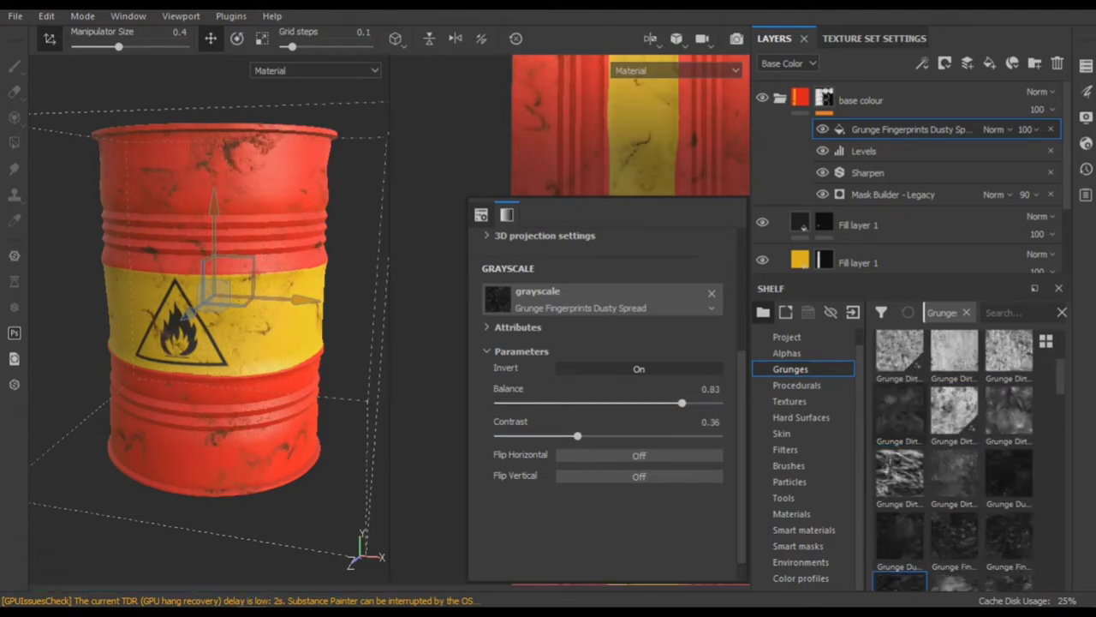
{"action": "left_click_drag", "start_coordinate": [899, 546], "coordinate": [496, 298]}
{"action": "scroll", "coordinate": [214, 300], "scroll_direction": "up", "scroll_amount": 2}
Try Grunge Wipe Smudgy Heavy and Grunge Scratches Dirty, then settle on Grunge Rust Fine
{"action": "scroll", "coordinate": [955, 454], "scroll_direction": "down", "scroll_amount": 3}
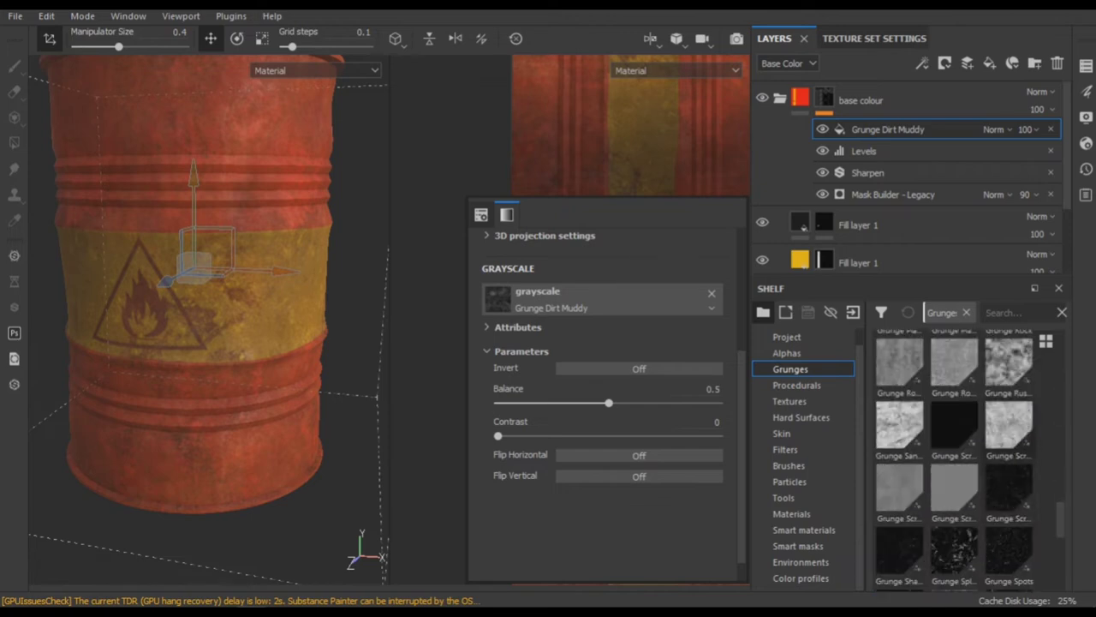
{"action": "scroll", "coordinate": [955, 454], "scroll_direction": "down", "scroll_amount": 3}
{"action": "left_click_drag", "start_coordinate": [954, 557], "coordinate": [497, 298]}
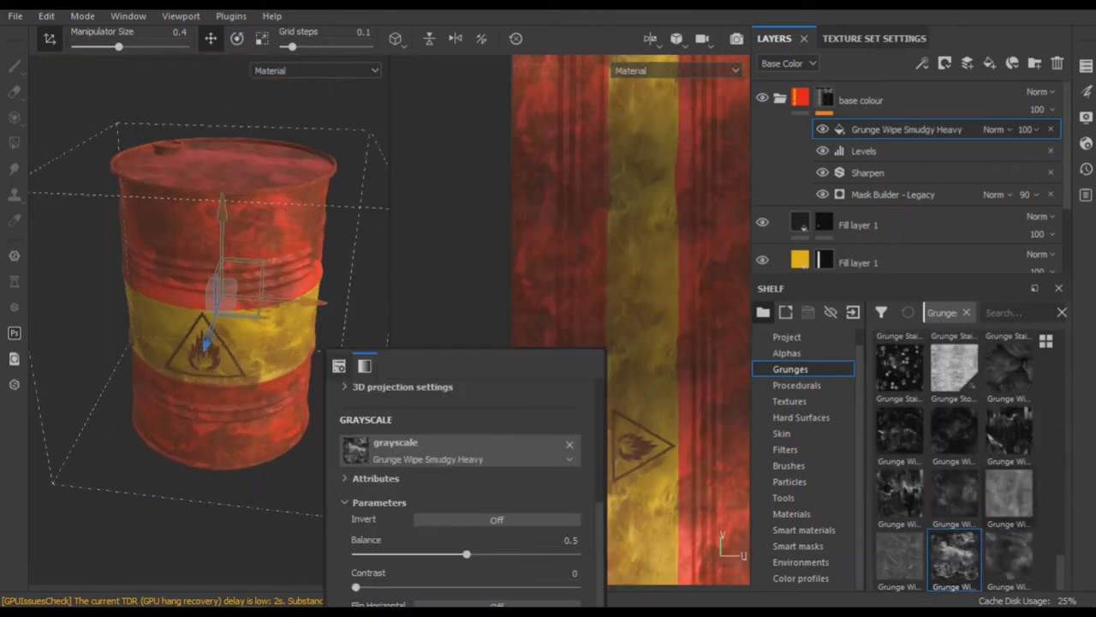
{"action": "scroll", "coordinate": [955, 454], "scroll_direction": "up", "scroll_amount": 3}
{"action": "left_click_drag", "start_coordinate": [955, 514], "coordinate": [463, 449]}
{"action": "scroll", "coordinate": [955, 454], "scroll_direction": "up", "scroll_amount": 2}
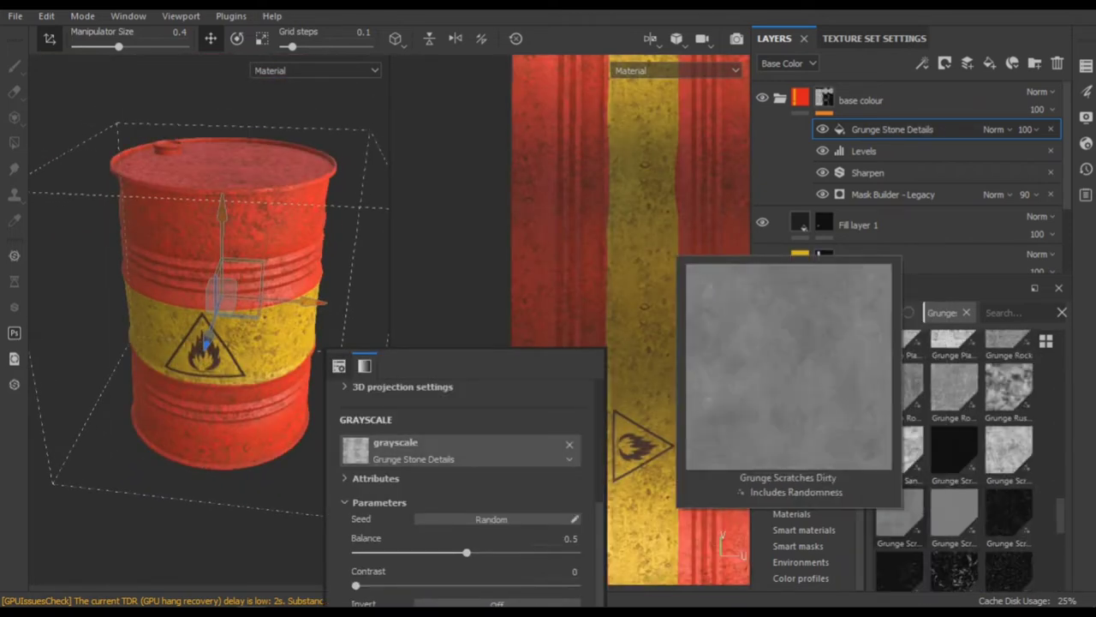
{"action": "left_click_drag", "start_coordinate": [899, 514], "coordinate": [463, 450]}
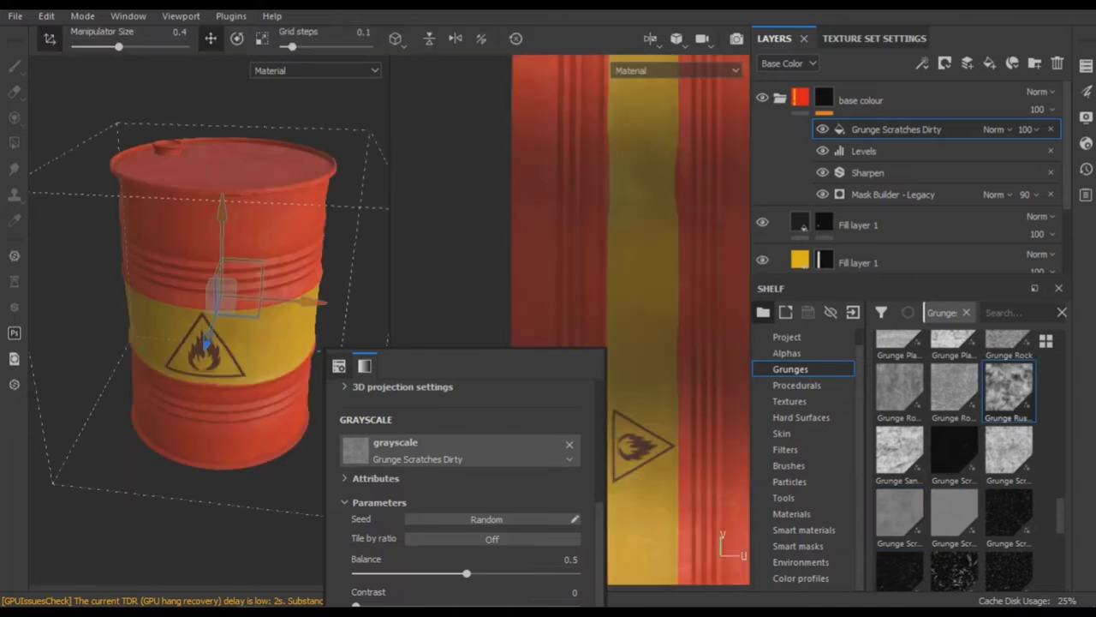
{"action": "left_click_drag", "start_coordinate": [1009, 389], "coordinate": [463, 450]}
{"action": "mouse_move", "coordinate": [223, 325]}
{"action": "left_mouse_down", "text": "alt"}
{"action": "mouse_move", "coordinate": [257, 283]}
{"action": "mouse_move", "coordinate": [206, 325]}
{"action": "left_mouse_up", "text": "alt"}
Set Grunge Rust Fine to Darken blending with Balance about 0.7
{"action": "left_click", "coordinate": [994, 130]}
{"action": "left_click", "coordinate": [1020, 155]}
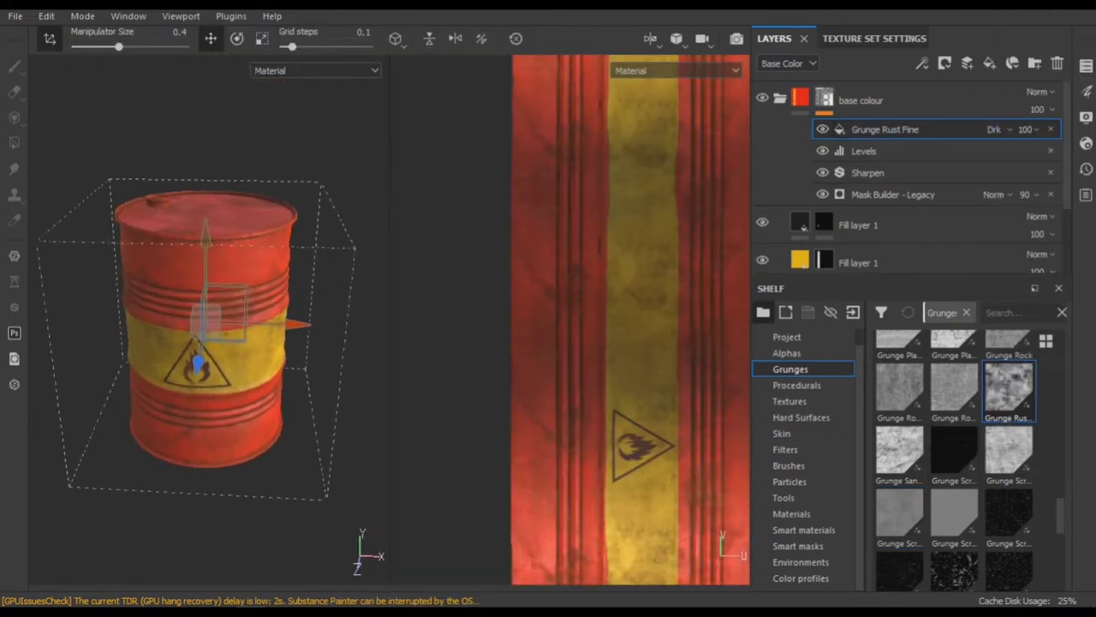
{"action": "left_click", "coordinate": [885, 129]}
{"action": "mouse_move", "coordinate": [517, 497]}
{"action": "left_mouse_down"}
{"action": "mouse_move", "coordinate": [559, 496]}
{"action": "mouse_move", "coordinate": [502, 496]}
{"action": "left_mouse_up"}
{"action": "left_click", "coordinate": [240, 360]}
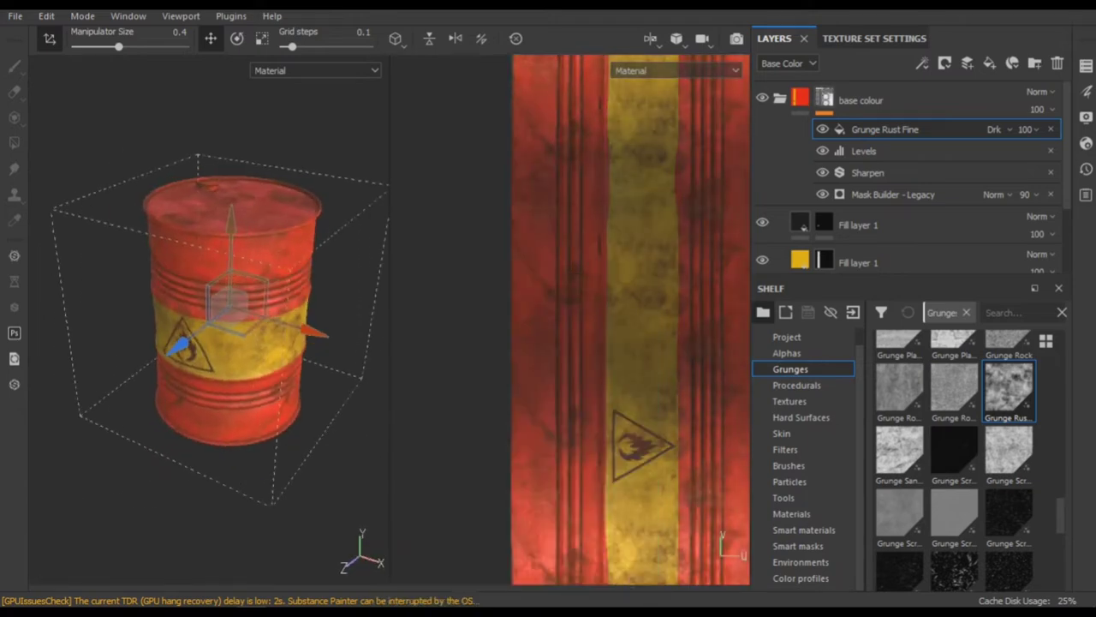
{"action": "left_click_drag", "start_coordinate": [240, 360], "coordinate": [283, 343], "text": "alt"}
{"action": "scroll", "coordinate": [955, 429], "scroll_direction": "up", "scroll_amount": 3}
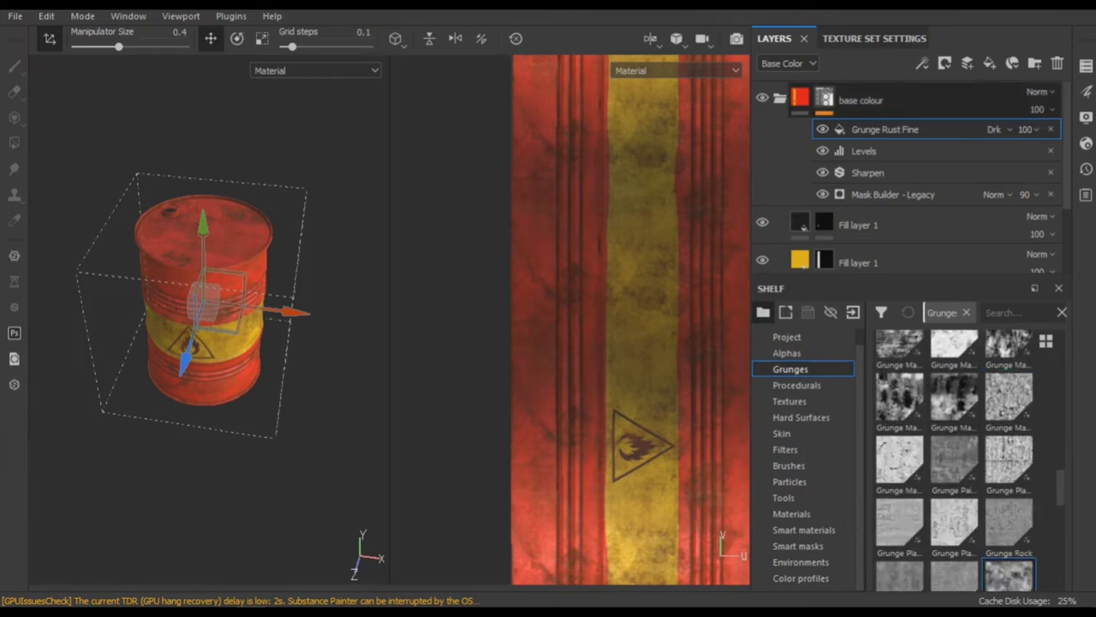
{"action": "right_click", "coordinate": [885, 129]}
Add a fill effect to the mask and load Grunge Map 007 into it
{"action": "left_click", "coordinate": [697, 537]}
{"action": "scroll", "coordinate": [955, 428], "scroll_direction": "down", "scroll_amount": 2}
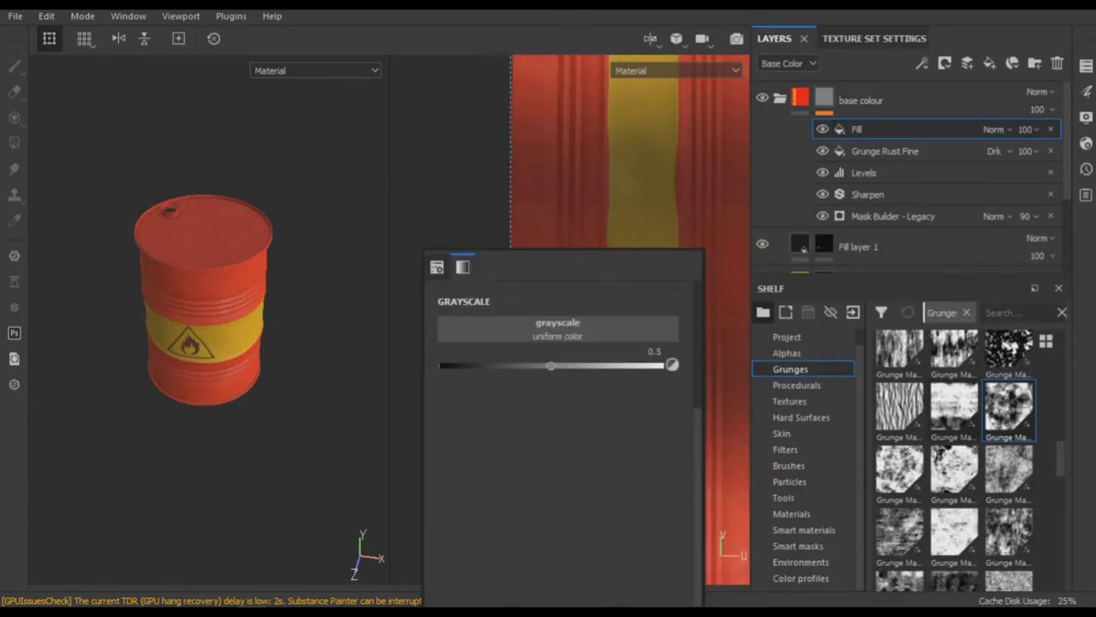
{"action": "left_click_drag", "start_coordinate": [1009, 407], "coordinate": [454, 332]}
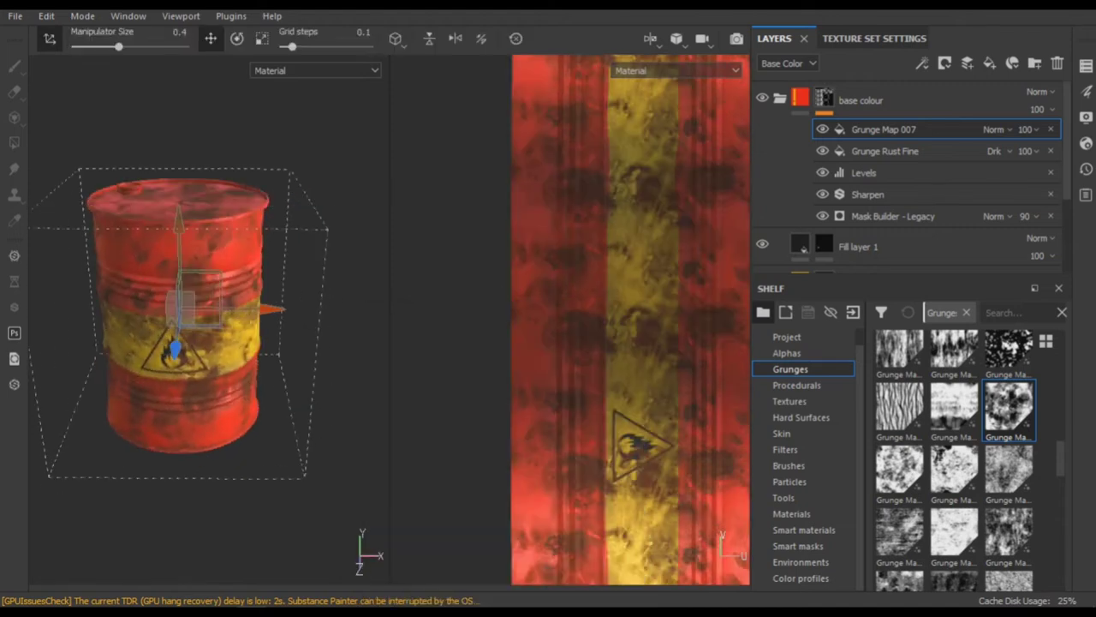
Set Grunge Map 007's UV scale to 0.72 and fine-tune its balance
{"action": "left_click_drag", "start_coordinate": [441, 469], "coordinate": [440, 470]}
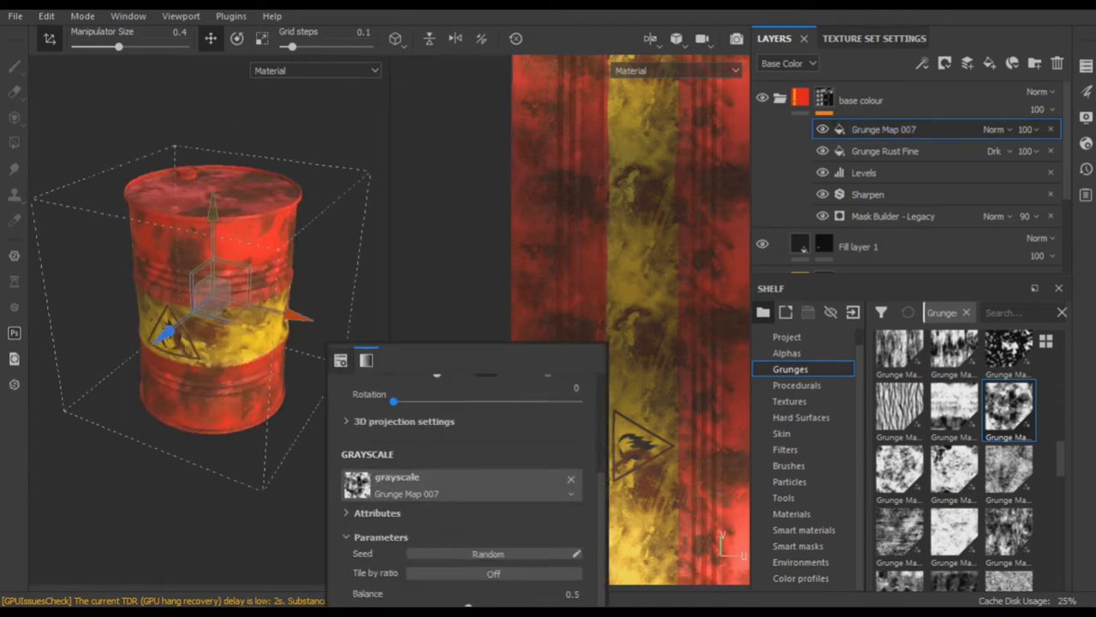
{"action": "left_click_drag", "start_coordinate": [468, 540], "coordinate": [527, 541]}
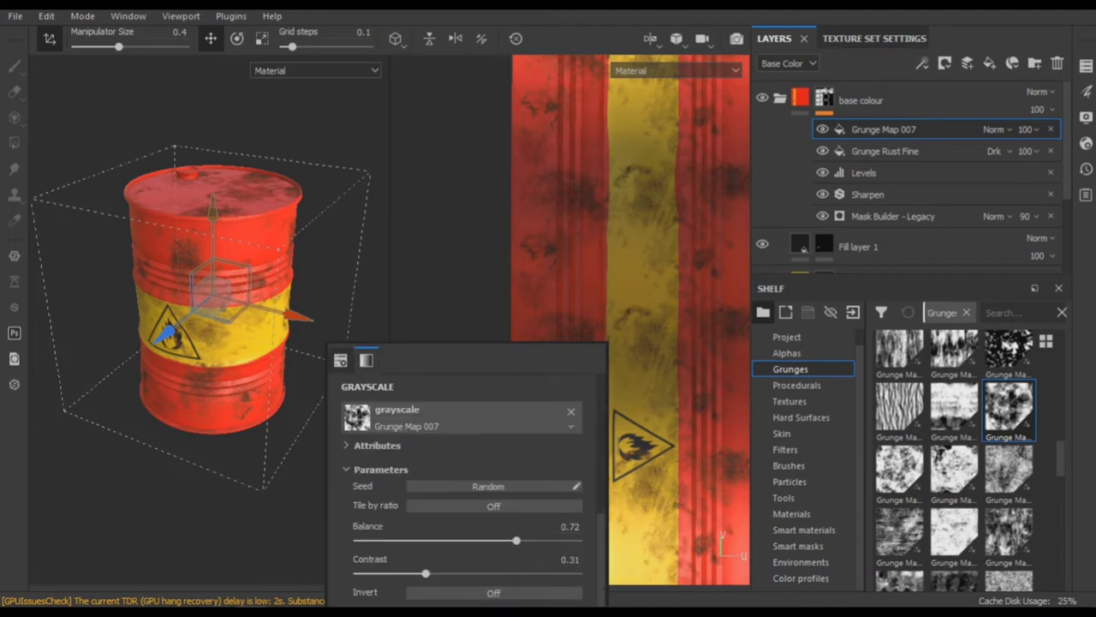
{"action": "left_click_drag", "start_coordinate": [656, 398], "coordinate": [606, 398]}
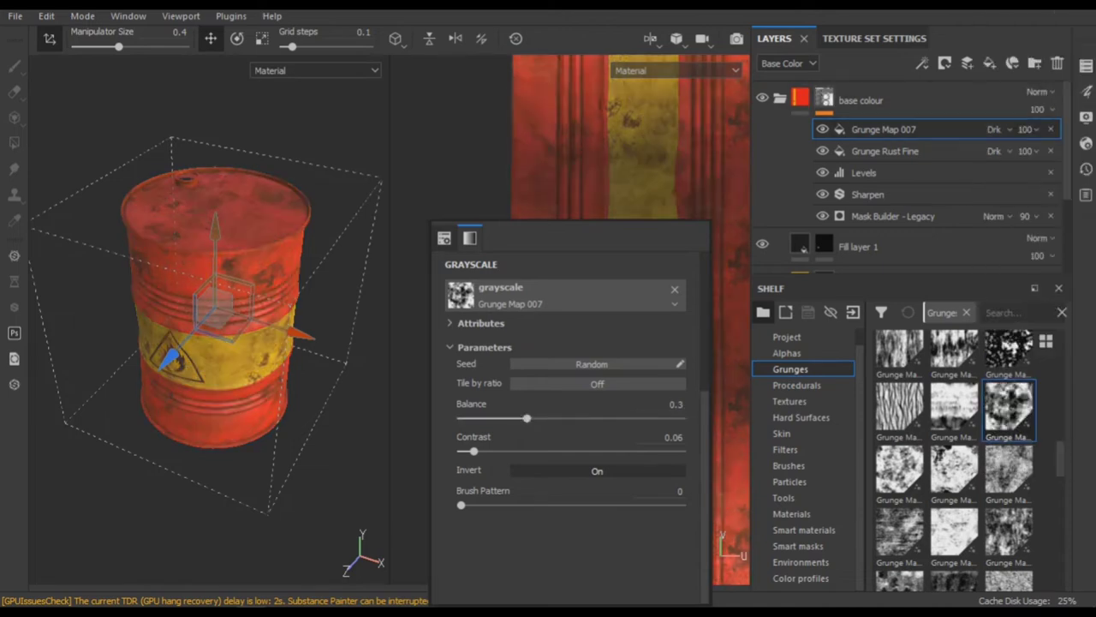
{"action": "left_click_drag", "start_coordinate": [154, 282], "coordinate": [173, 320], "text": "alt"}
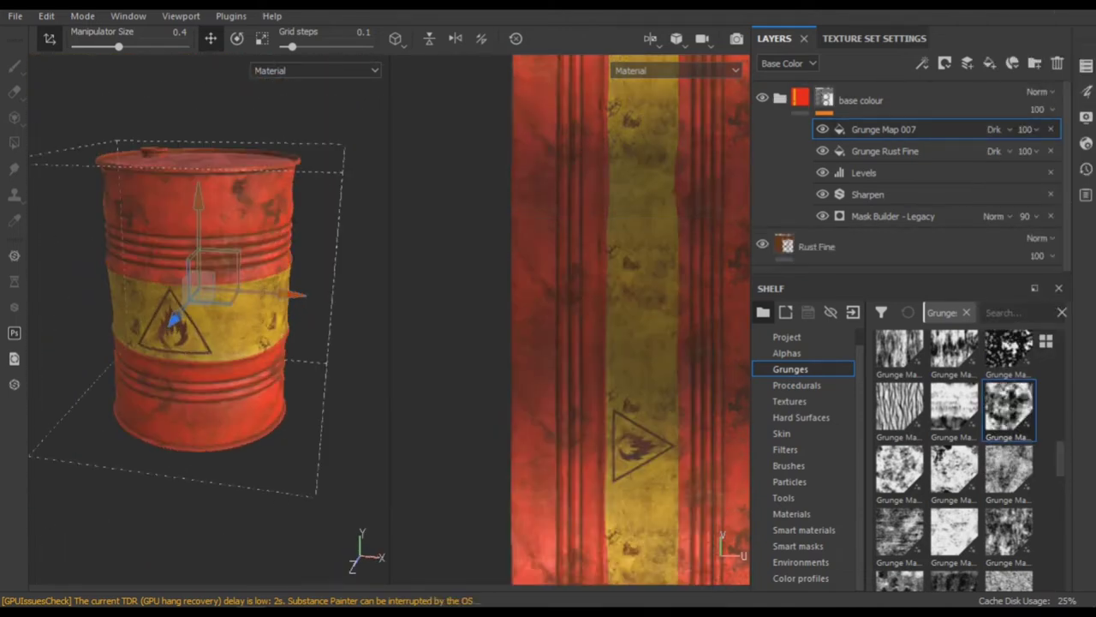
{"action": "right_click", "coordinate": [865, 129]}
Add a paint effect to the base colour mask and raise brush flow to 52
{"action": "left_click", "coordinate": [908, 432]}
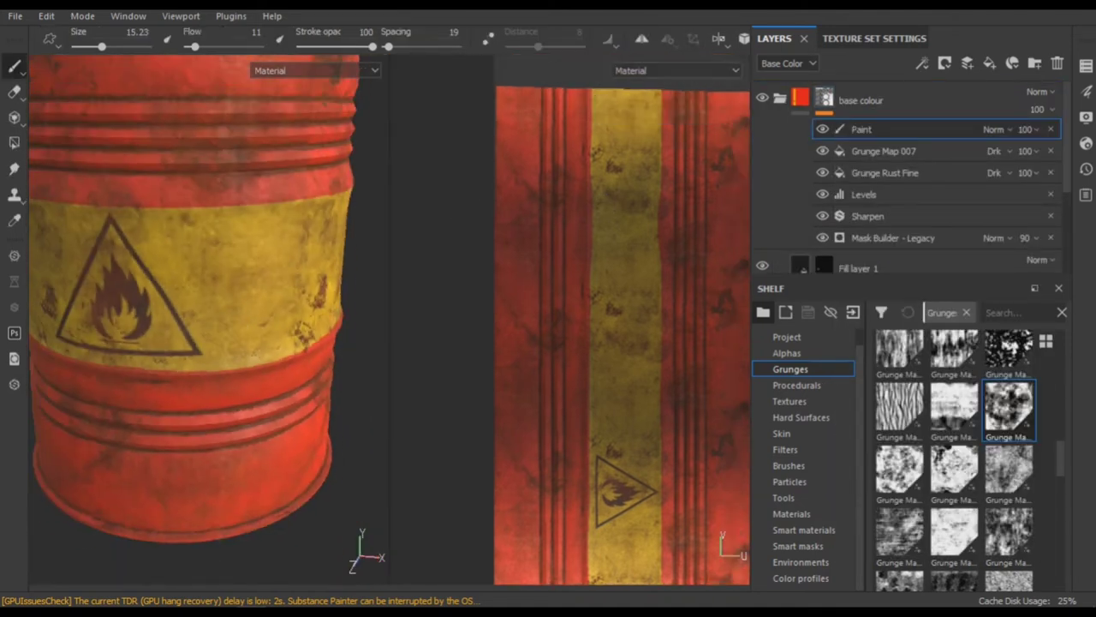
{"action": "scroll", "coordinate": [734, 220], "scroll_direction": "down", "scroll_amount": 2}
{"action": "middle_click_drag", "start_coordinate": [509, 163], "coordinate": [558, 154]}
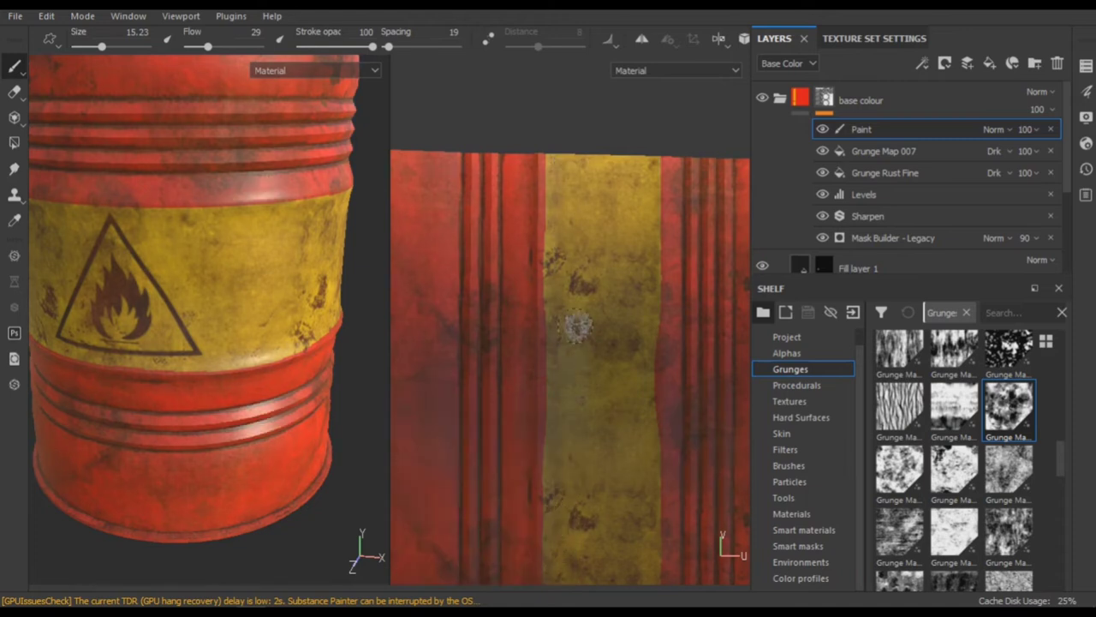
{"action": "scroll", "coordinate": [575, 325], "scroll_direction": "down", "scroll_amount": 1}
Pan the UV view across the strip to the lid pieces, then reframe the barrel with the hazard sign facing front
{"action": "middle_click_drag", "start_coordinate": [575, 326], "coordinate": [476, 200]}
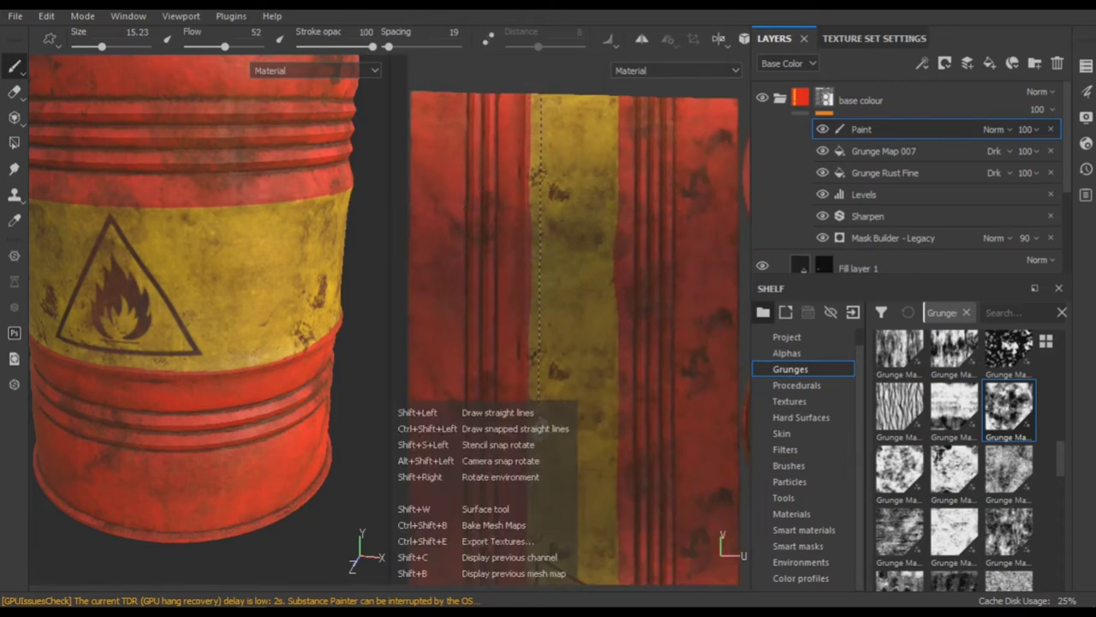
{"action": "middle_click_drag", "start_coordinate": [619, 433], "coordinate": [548, 245]}
{"action": "left_click", "coordinate": [549, 245]}
{"action": "left_click", "coordinate": [551, 518], "text": "shift"}
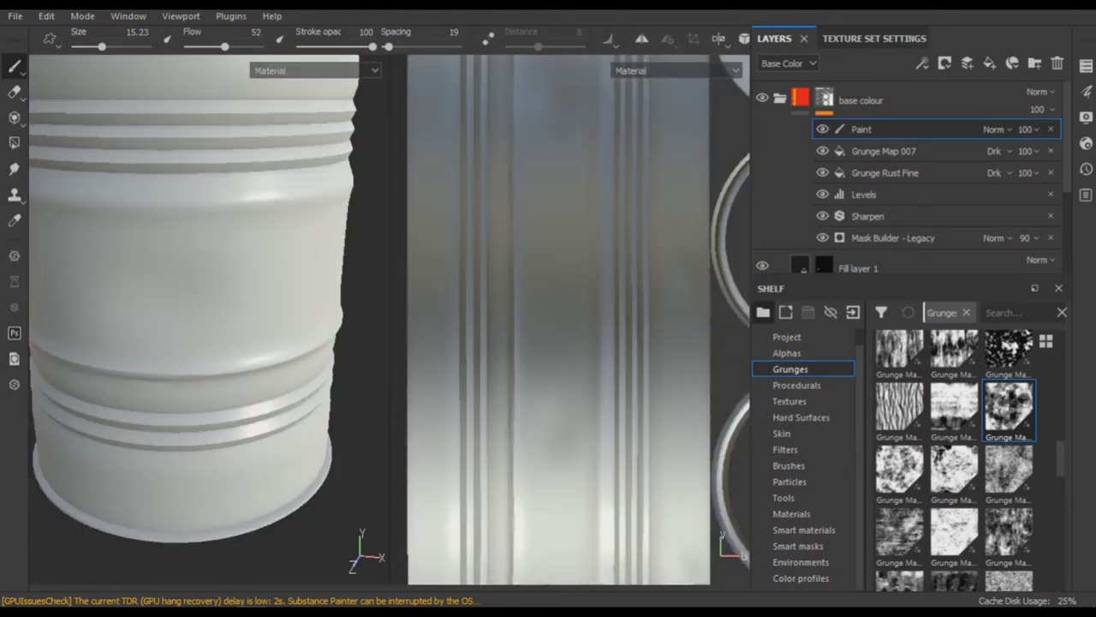
{"action": "middle_click_drag", "start_coordinate": [550, 518], "coordinate": [521, 277]}
{"action": "key", "text": "f"}
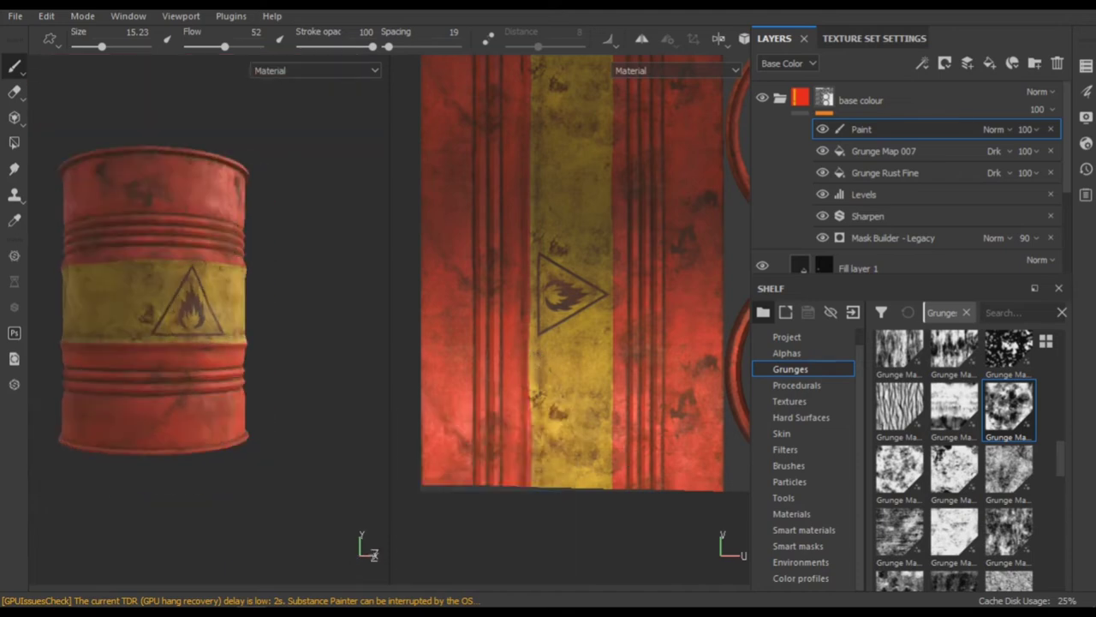
{"action": "scroll", "coordinate": [520, 442], "scroll_direction": "up", "scroll_amount": 2}
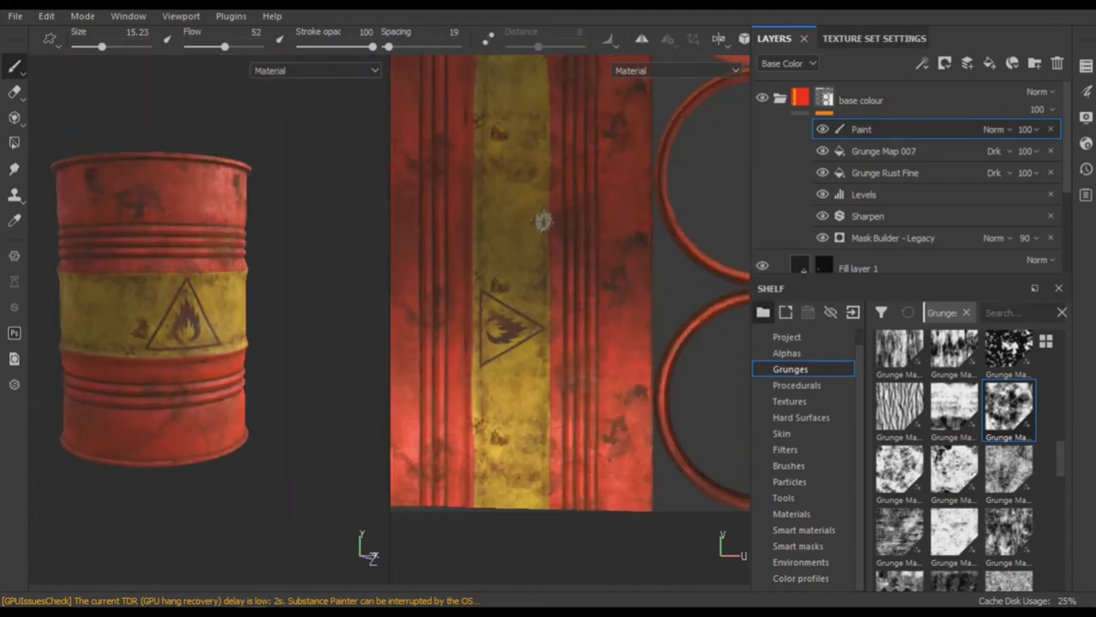
{"action": "middle_click_drag", "start_coordinate": [543, 220], "coordinate": [507, 382]}
{"action": "middle_click_drag", "start_coordinate": [502, 208], "coordinate": [479, 394]}
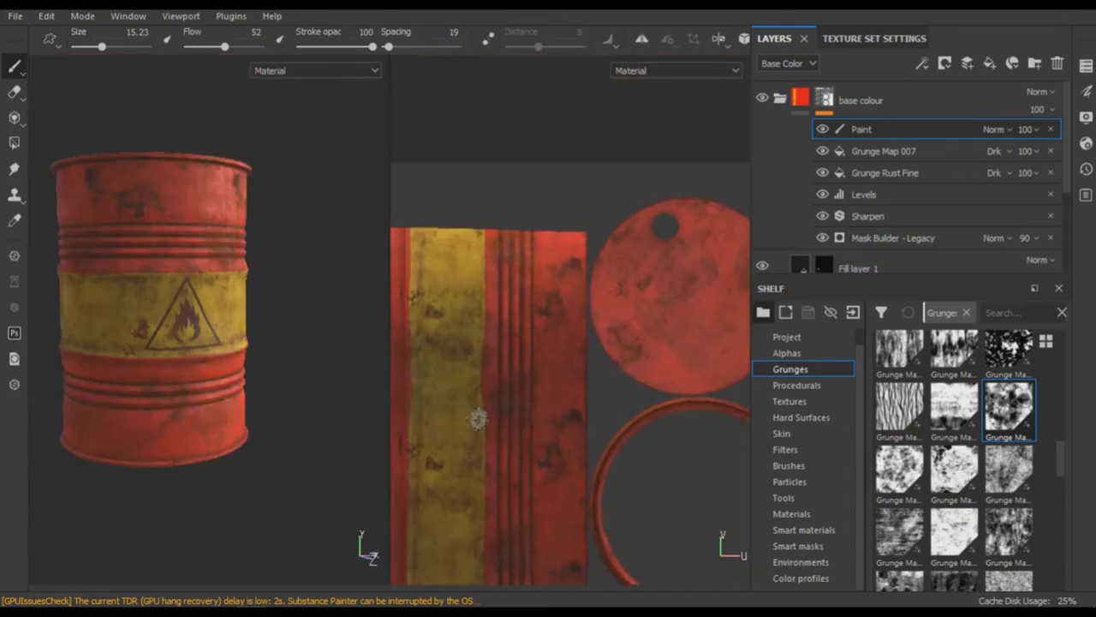
{"action": "key", "text": "f"}
{"action": "left_click_drag", "start_coordinate": [257, 428], "coordinate": [245, 448], "text": "alt"}
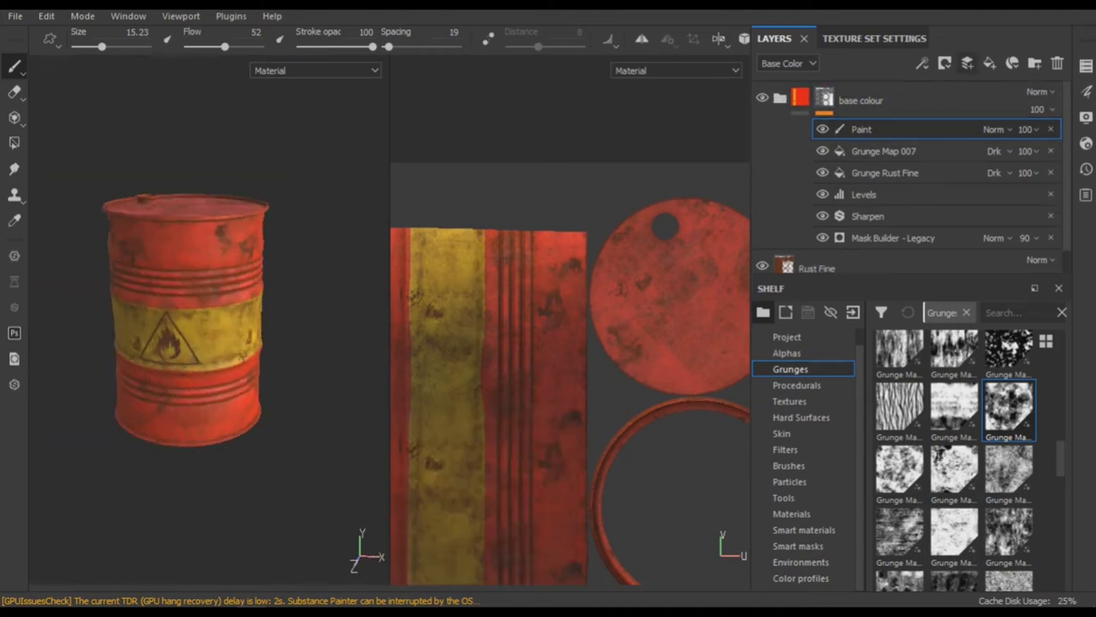
Add a top fill layer with metal off, dark brown base colour and roughness 1
{"action": "left_click", "coordinate": [780, 100]}
{"action": "left_click", "coordinate": [989, 63]}
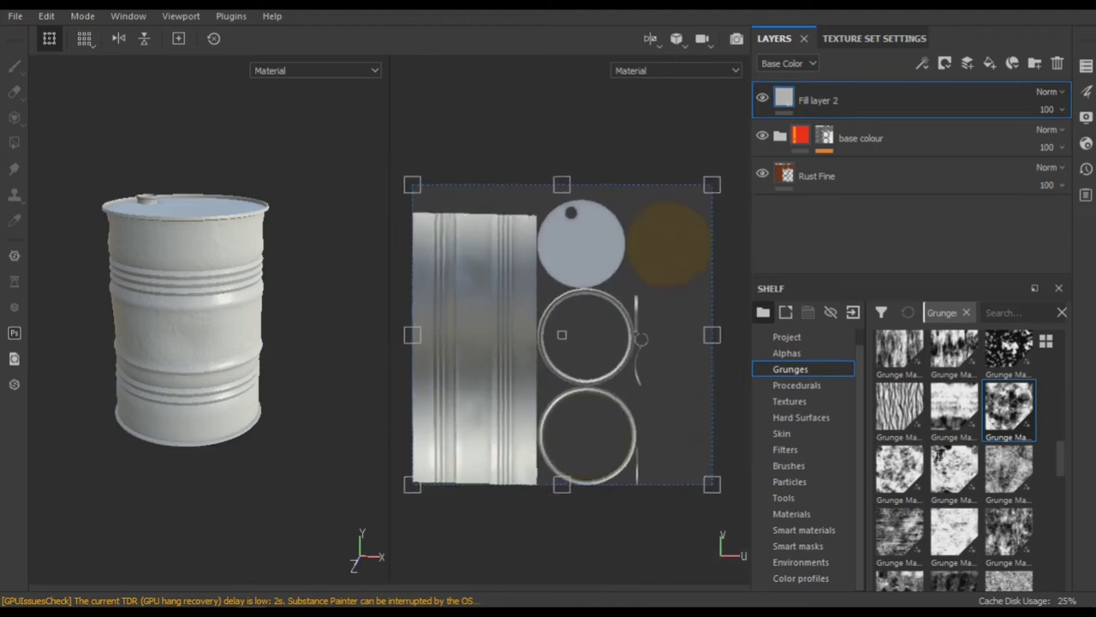
{"action": "left_click", "coordinate": [659, 192]}
{"action": "left_click", "coordinate": [625, 303]}
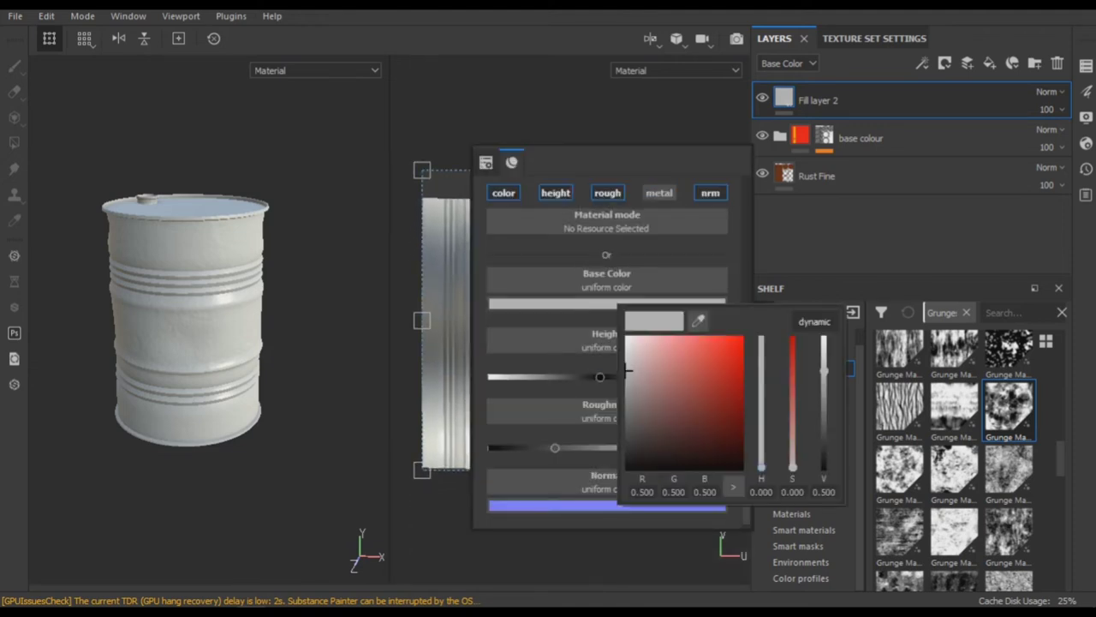
{"action": "left_click_drag", "start_coordinate": [627, 370], "coordinate": [727, 419]}
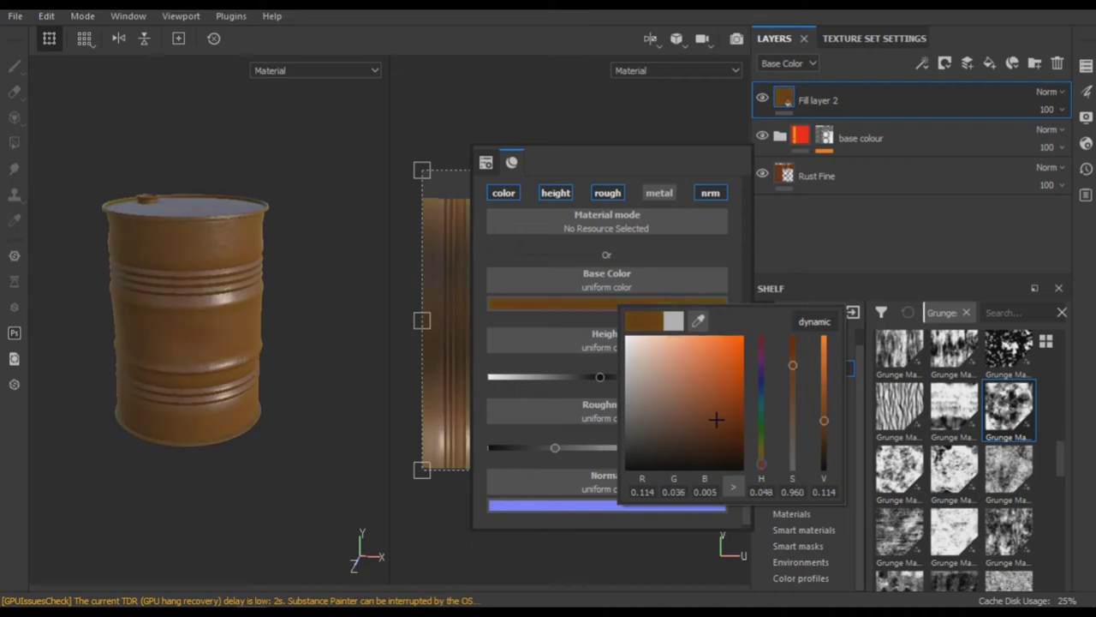
{"action": "left_click", "coordinate": [555, 447]}
{"action": "left_click_drag", "start_coordinate": [559, 442], "coordinate": [710, 442]}
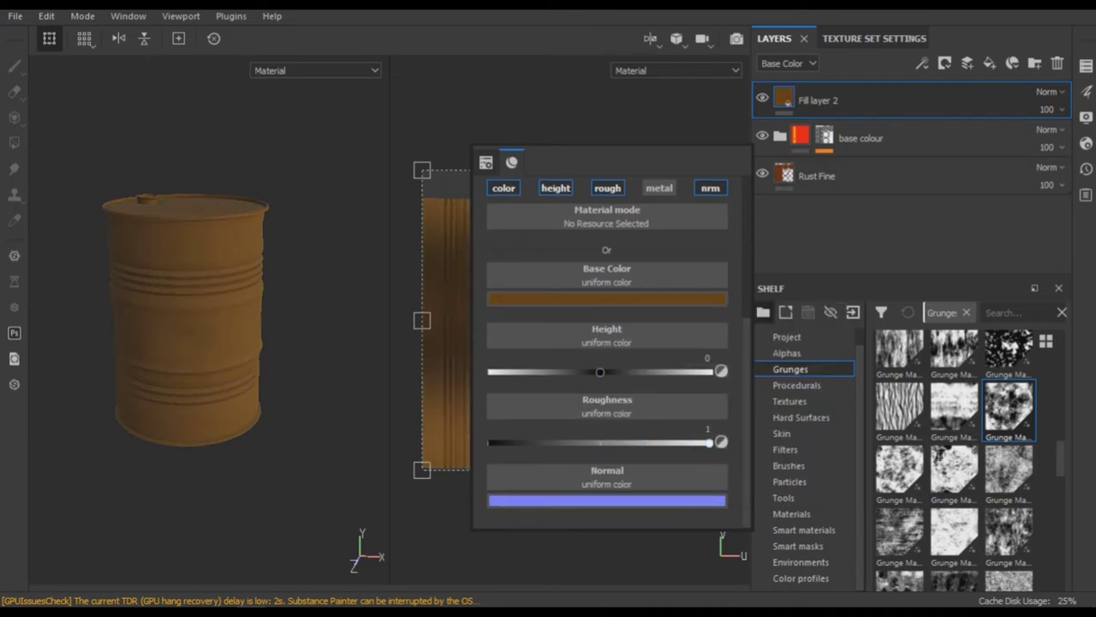
Give the brown fill layer a black mask
{"action": "right_click", "coordinate": [788, 100]}
{"action": "left_click", "coordinate": [849, 120]}
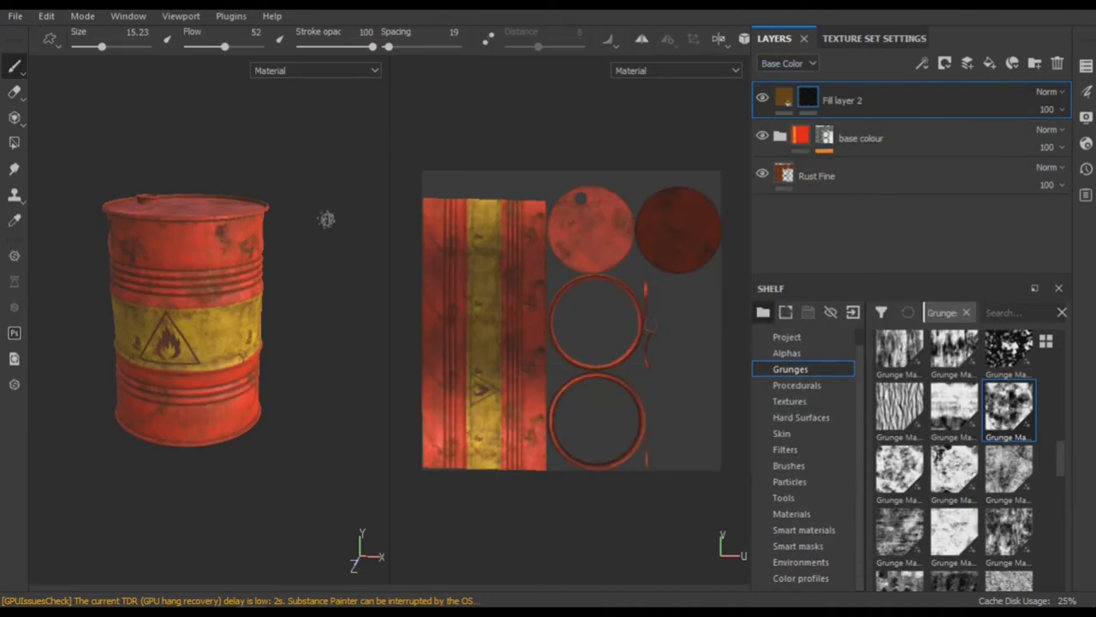
{"action": "left_click_drag", "start_coordinate": [327, 219], "coordinate": [296, 385], "text": "alt"}
Add a fill effect to Fill layer 2's mask using a Grunge Galvanic texture
{"action": "right_click", "coordinate": [807, 97]}
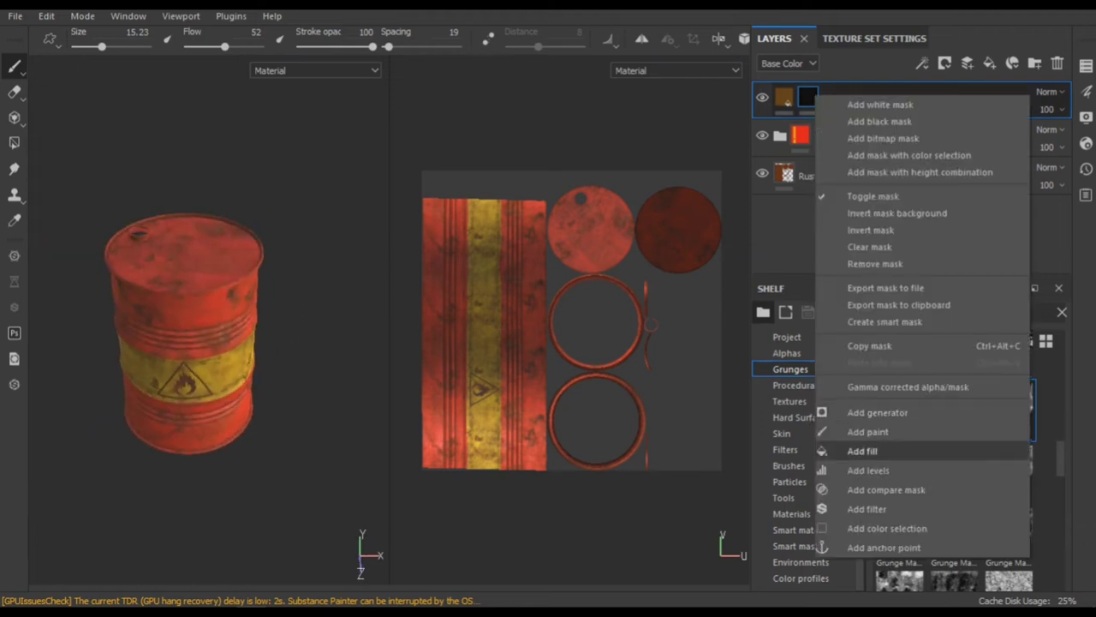
{"action": "left_click", "coordinate": [863, 450]}
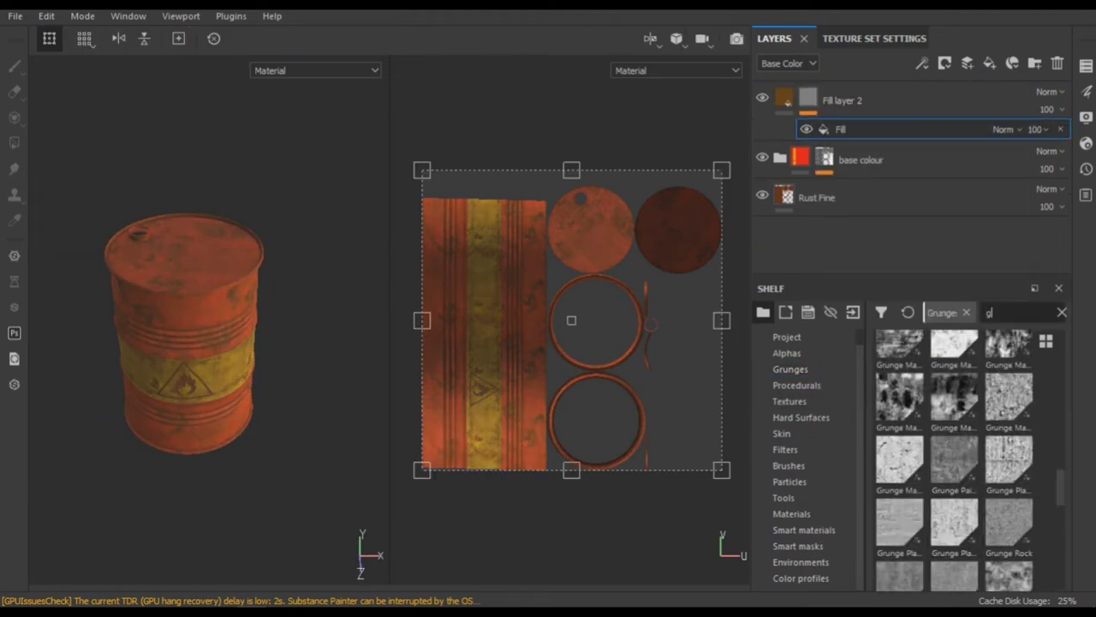
{"action": "type", "text": "al"}
{"action": "left_click_drag", "start_coordinate": [900, 359], "coordinate": [548, 209]}
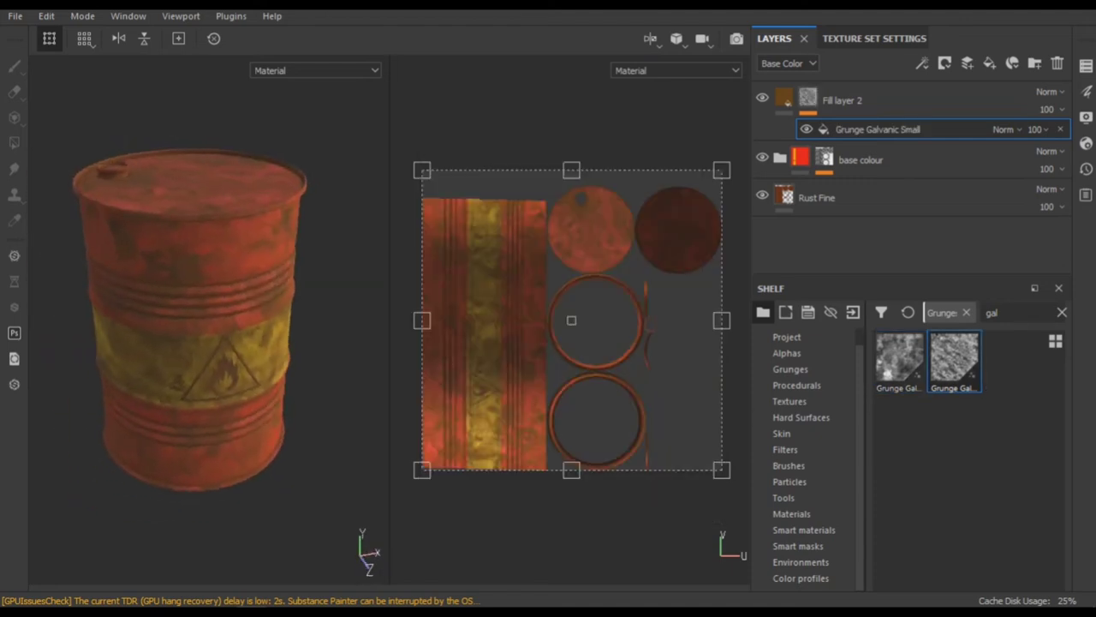
Add a second mask fill with Grunge Leak Dirty set to Darken blending
{"action": "right_click", "coordinate": [811, 103]}
{"action": "left_click", "coordinate": [861, 460]}
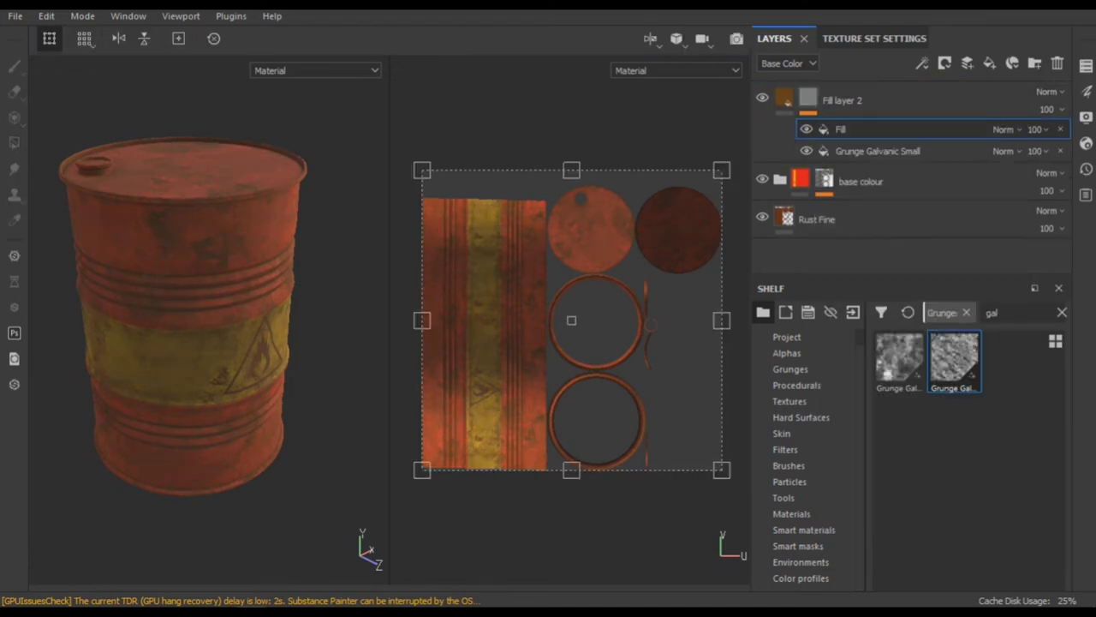
{"action": "scroll", "coordinate": [797, 481], "scroll_direction": "up", "scroll_amount": 1}
{"action": "left_click", "coordinate": [791, 385]}
{"action": "mouse_move", "coordinate": [954, 403]}
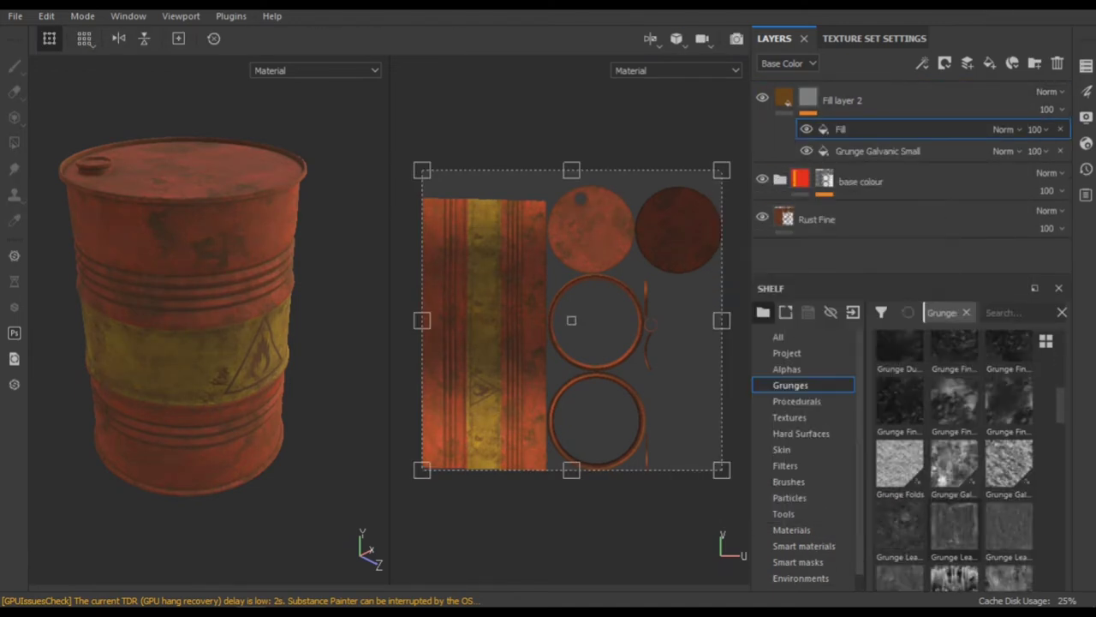
{"action": "scroll", "coordinate": [951, 454], "scroll_direction": "down", "scroll_amount": 3}
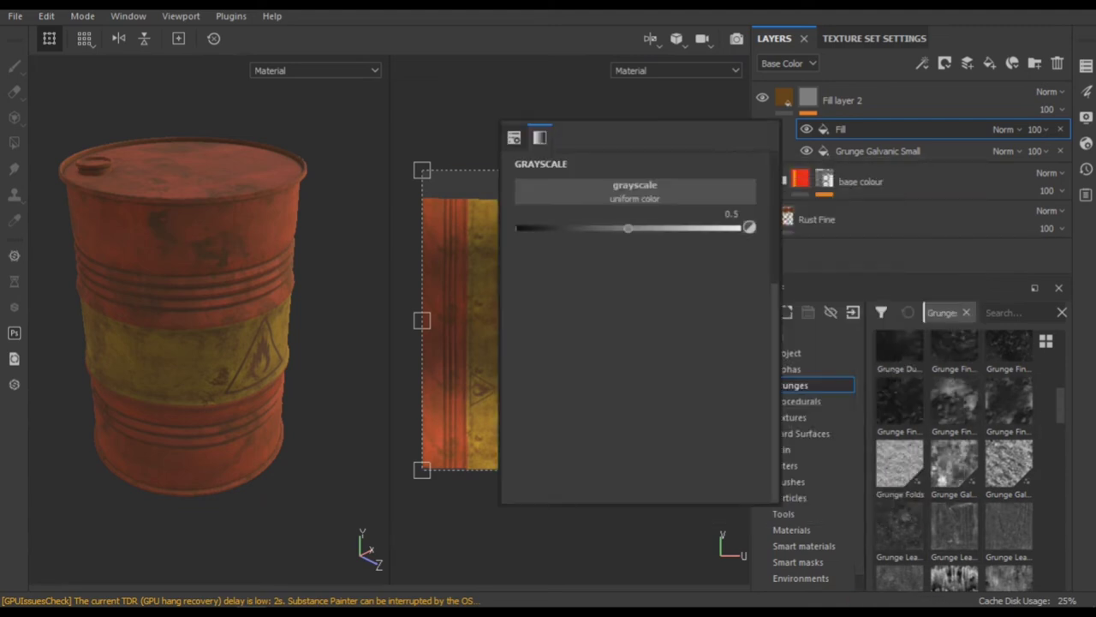
{"action": "left_click_drag", "start_coordinate": [899, 535], "coordinate": [565, 193]}
{"action": "left_click", "coordinate": [1002, 128]}
{"action": "left_click", "coordinate": [1011, 101]}
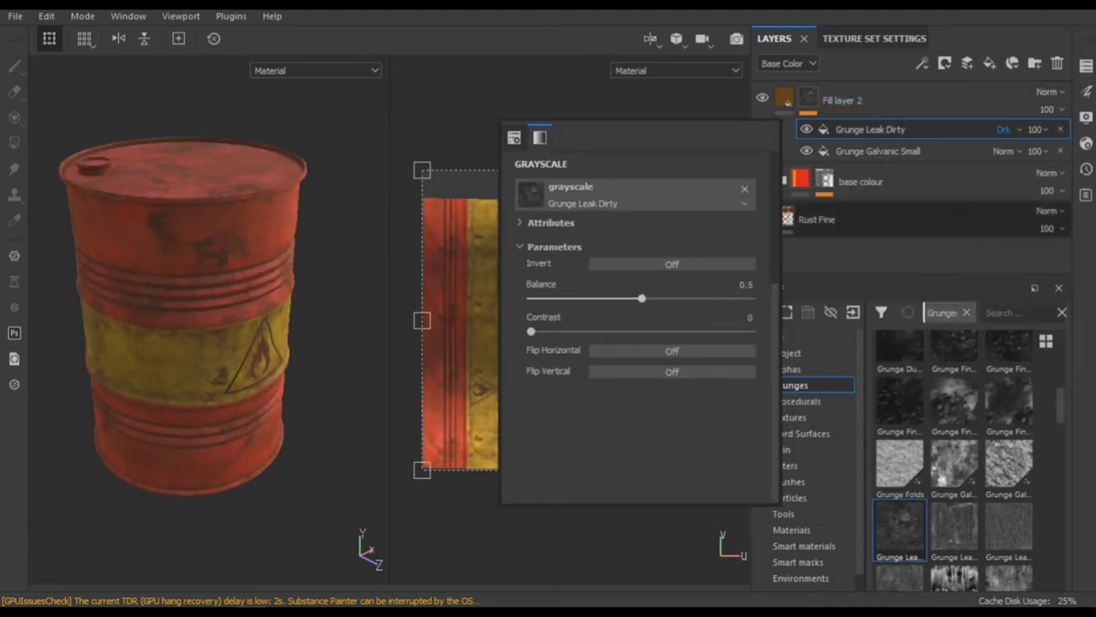
{"action": "left_click", "coordinate": [485, 422]}
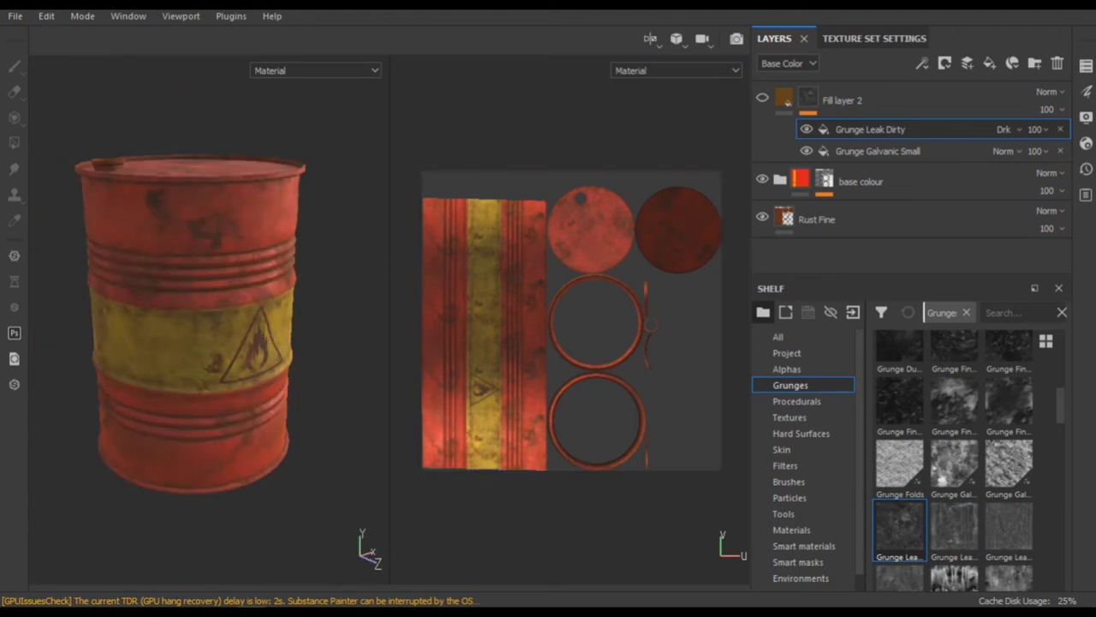
Move Grunge Galvanic Small above Grunge Leak Dirty, set it to Linear Dodge at opacity 45
{"action": "left_click_drag", "start_coordinate": [878, 151], "coordinate": [878, 128]}
{"action": "left_click", "coordinate": [1006, 129]}
{"action": "left_click", "coordinate": [1006, 60]}
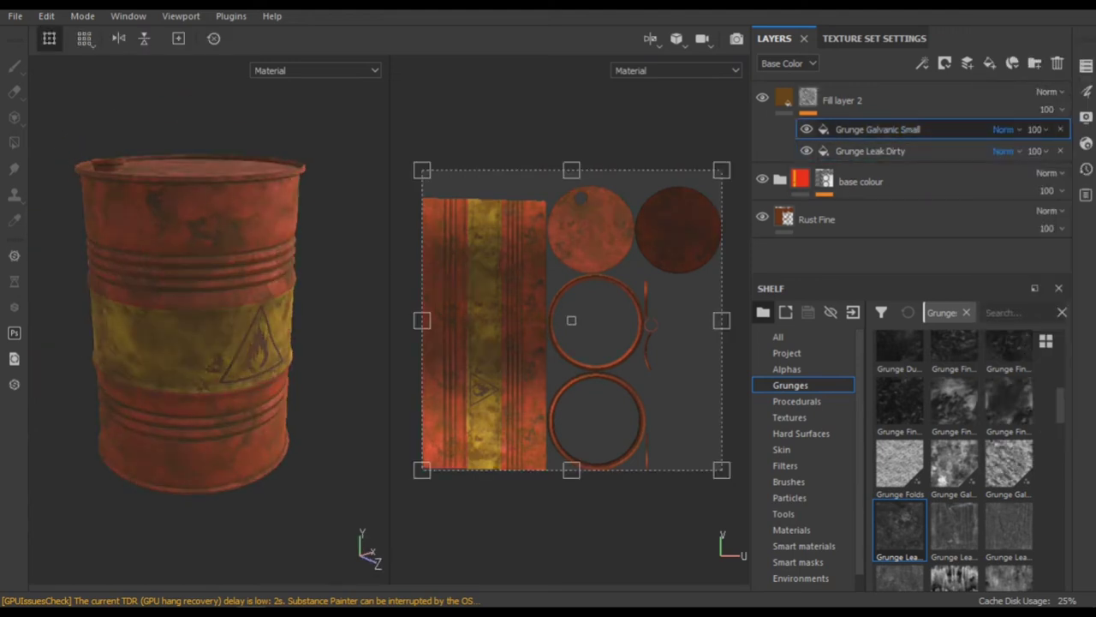
{"action": "left_click", "coordinate": [1006, 129]}
{"action": "left_click", "coordinate": [1024, 136]}
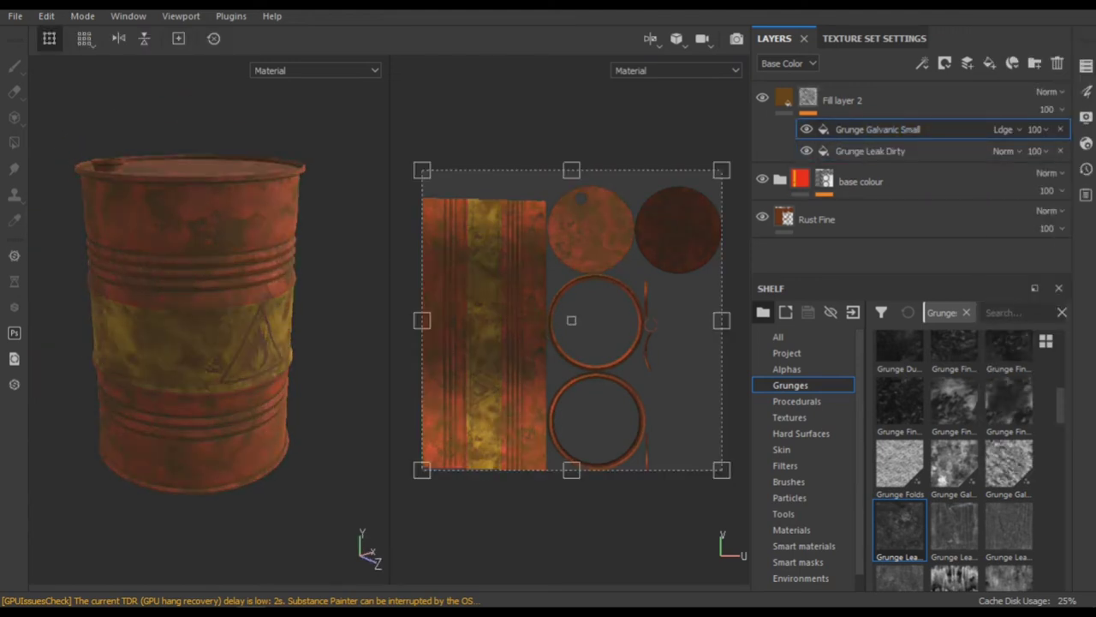
{"action": "left_click_drag", "start_coordinate": [1084, 157], "coordinate": [1039, 157]}
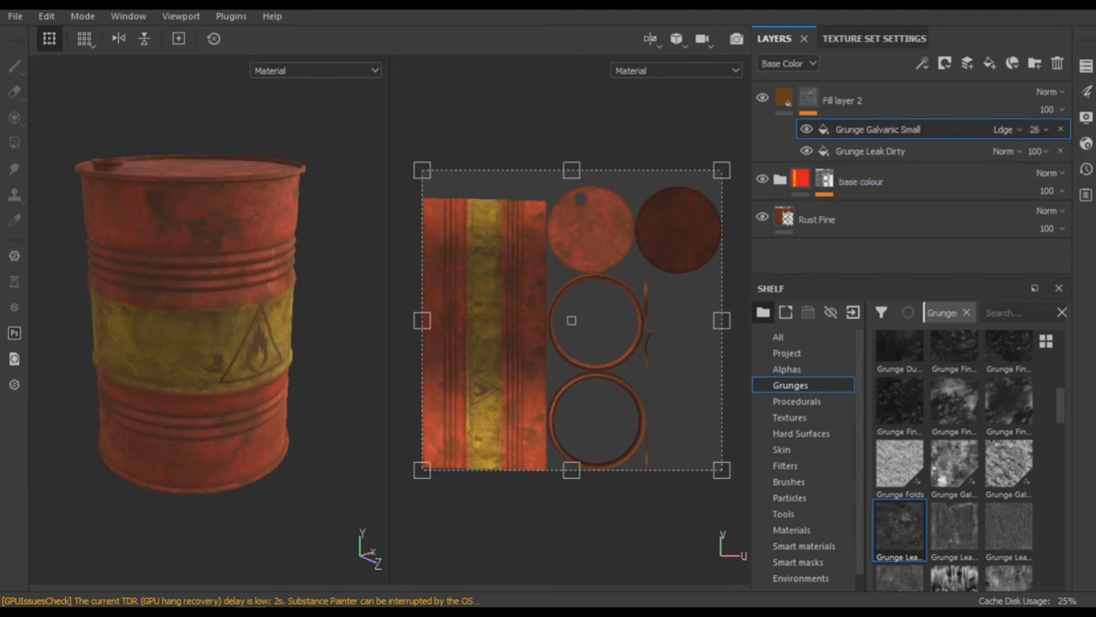
{"action": "mouse_move", "coordinate": [197, 325]}
{"action": "left_mouse_down", "text": "alt"}
{"action": "mouse_move", "coordinate": [197, 257]}
{"action": "mouse_move", "coordinate": [197, 343]}
{"action": "mouse_move", "coordinate": [197, 257]}
{"action": "left_mouse_up", "text": "alt"}
{"action": "left_click", "coordinate": [1039, 129]}
Select the Paint layer inside the base colour folder and shrink the brush
{"action": "left_click", "coordinate": [860, 182]}
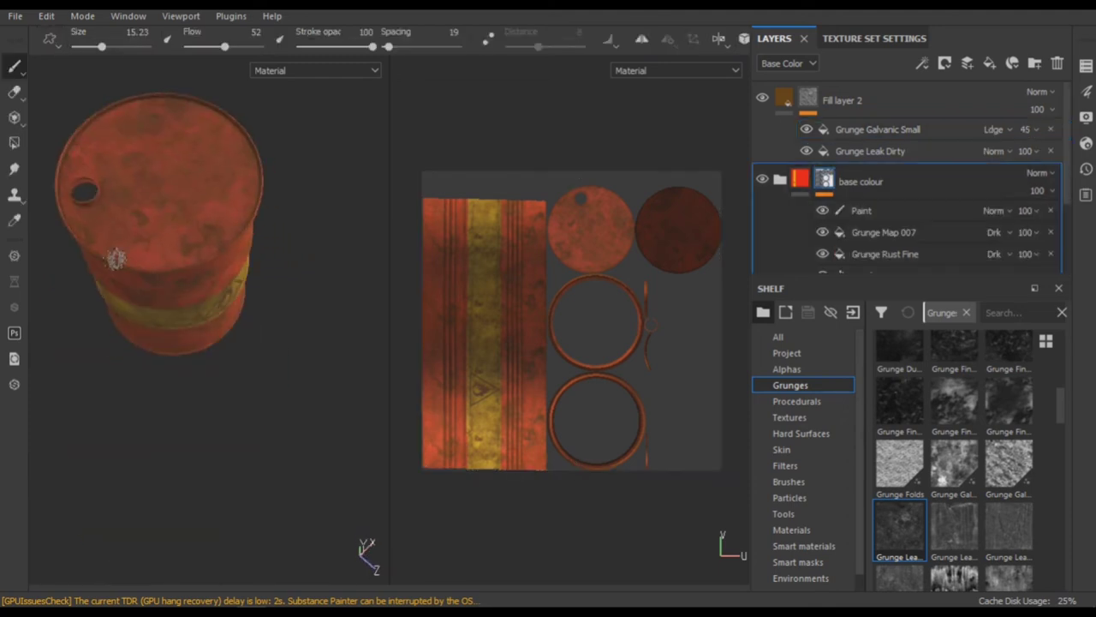
{"action": "middle_click_drag", "start_coordinate": [150, 176], "coordinate": [207, 227], "text": "alt"}
{"action": "left_click", "coordinate": [862, 210]}
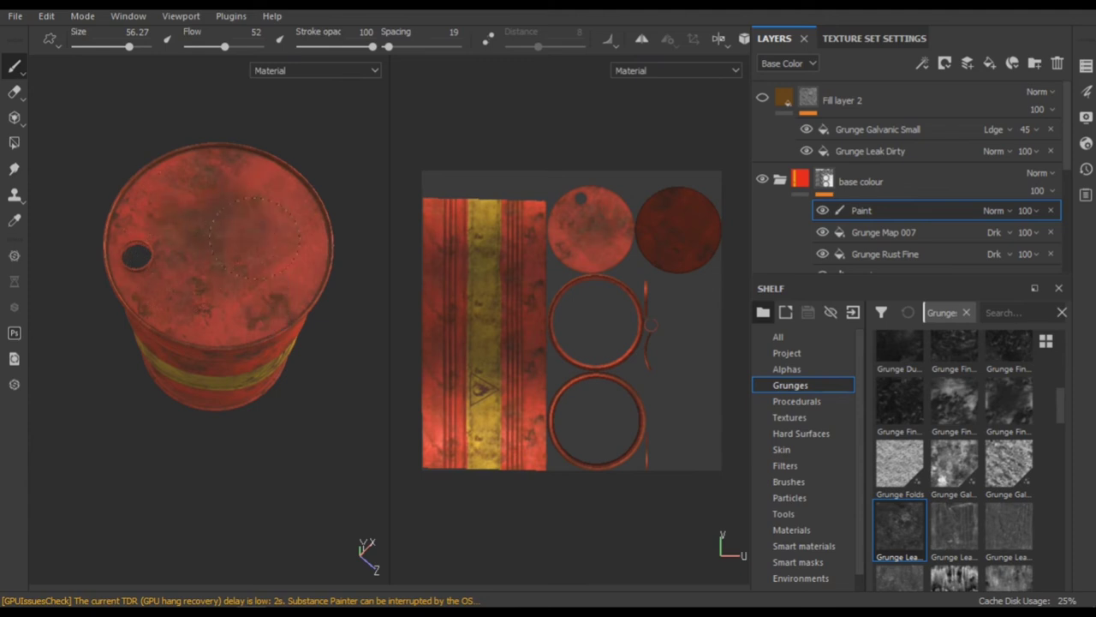
{"action": "scroll", "coordinate": [223, 248], "scroll_direction": "up", "scroll_amount": 3}
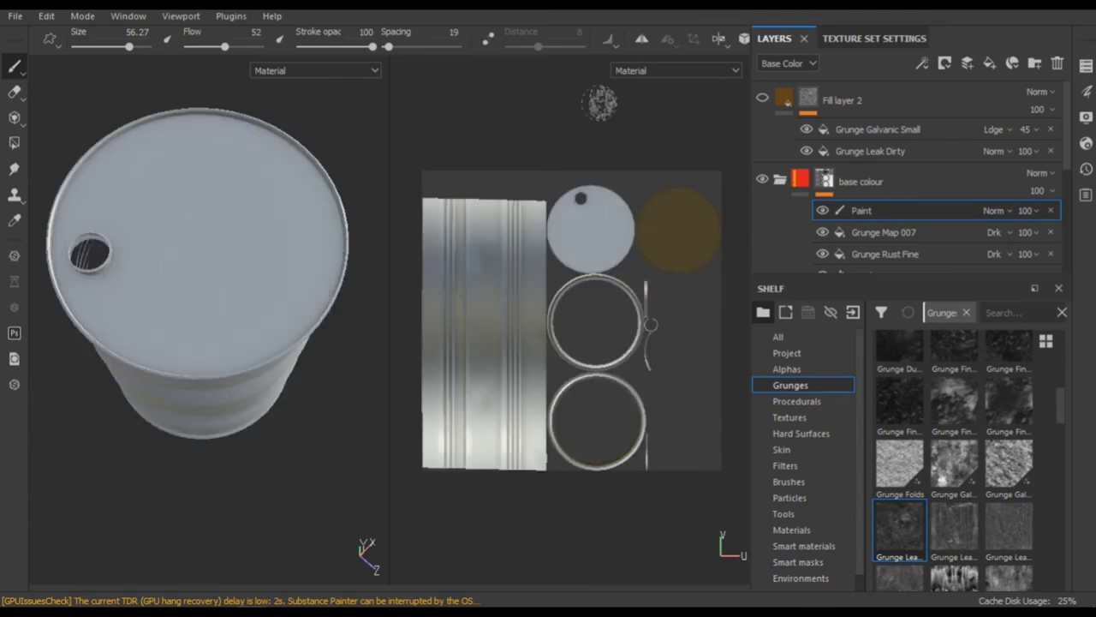
{"action": "mouse_move", "coordinate": [204, 261]}
{"action": "left_mouse_down", "text": "alt"}
{"action": "mouse_move", "coordinate": [238, 233]}
{"action": "mouse_move", "coordinate": [114, 248]}
{"action": "left_mouse_up", "text": "alt"}
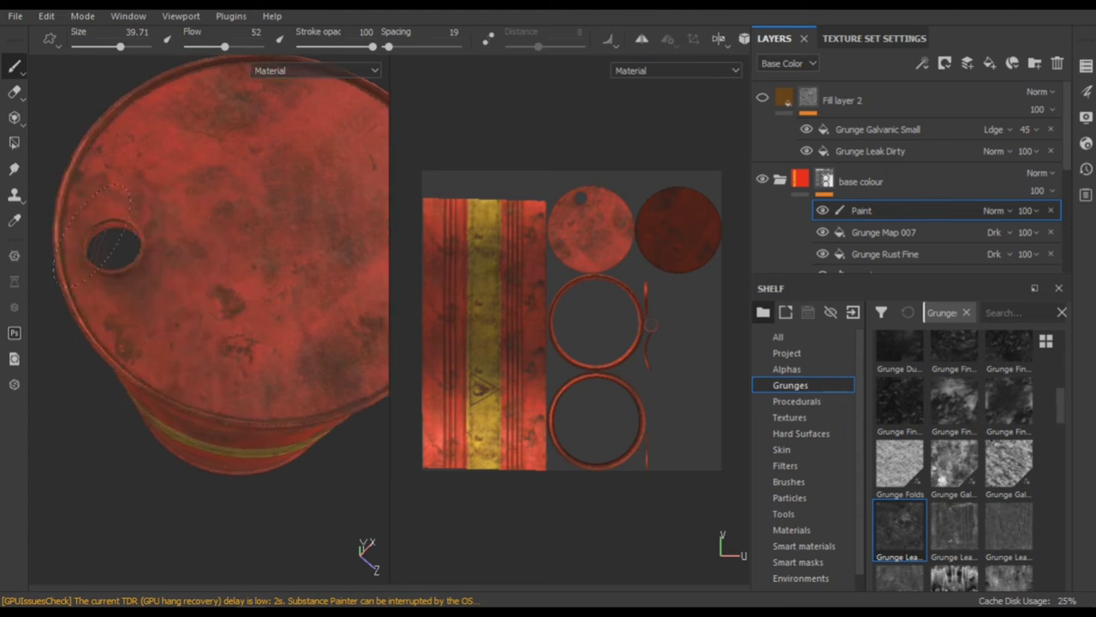
{"action": "scroll", "coordinate": [198, 187], "scroll_direction": "down", "scroll_amount": 5}
Reduce the brush size to about 48, then to about 26
{"action": "left_click_drag", "start_coordinate": [197, 187], "coordinate": [205, 283], "text": "alt"}
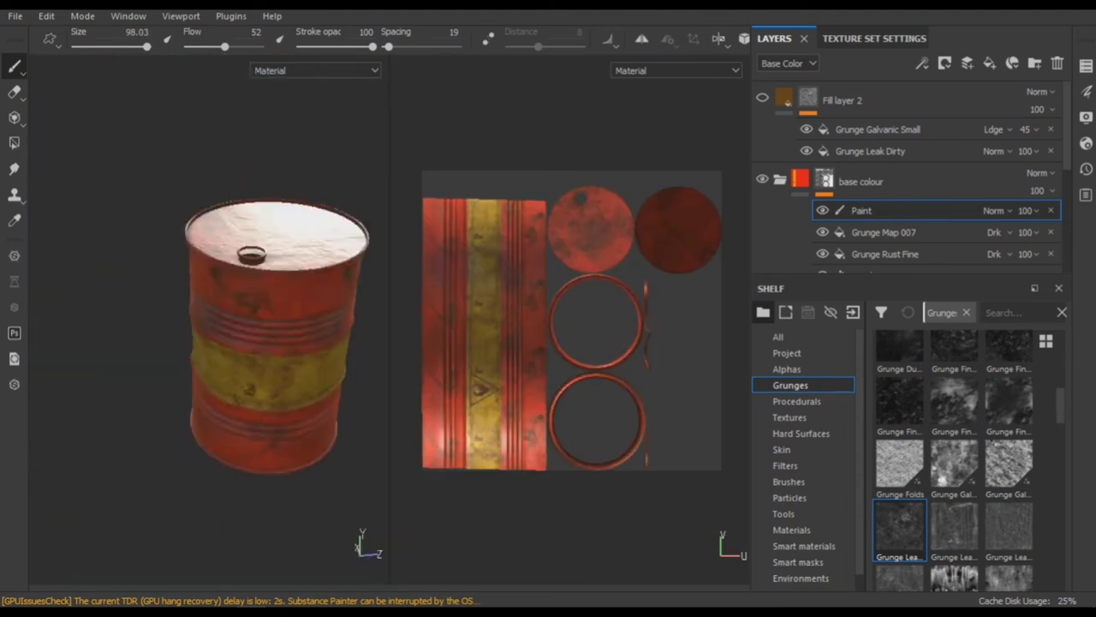
{"action": "scroll", "coordinate": [205, 283], "scroll_direction": "down", "scroll_amount": 2}
{"action": "scroll", "coordinate": [248, 386], "scroll_direction": "up", "scroll_amount": 5}
{"action": "left_click_drag", "start_coordinate": [248, 385], "coordinate": [325, 403], "text": "alt"}
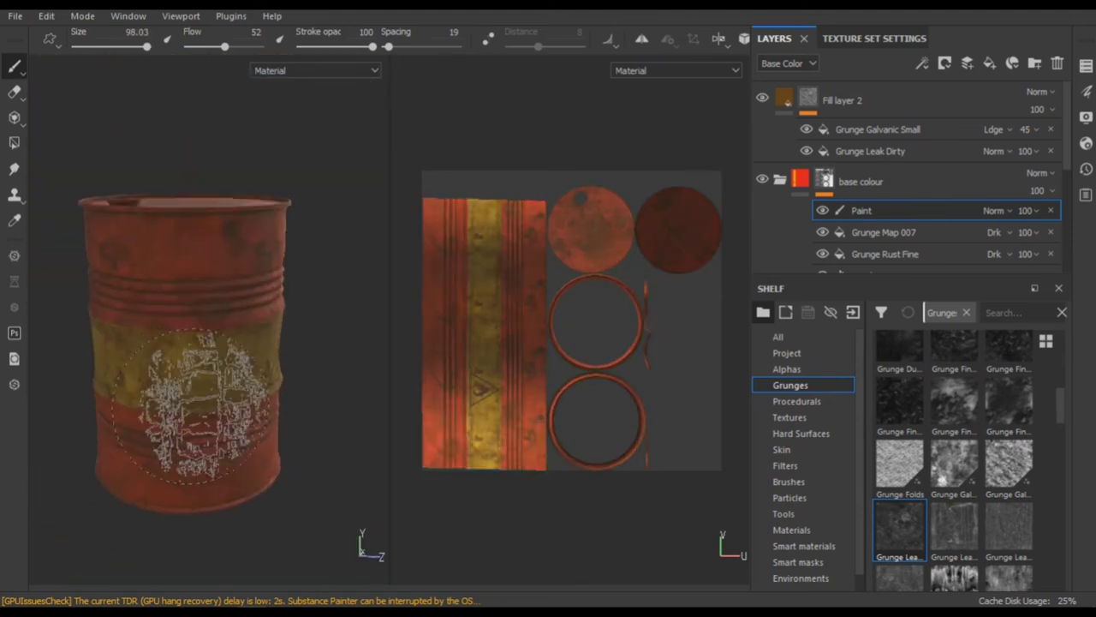
{"action": "scroll", "coordinate": [325, 402], "scroll_direction": "up", "scroll_amount": 3}
{"action": "scroll", "coordinate": [183, 369], "scroll_direction": "up", "scroll_amount": 3}
{"action": "left_click_drag", "start_coordinate": [183, 369], "coordinate": [214, 377], "text": "alt"}
{"action": "scroll", "coordinate": [245, 392], "scroll_direction": "up", "scroll_amount": 2}
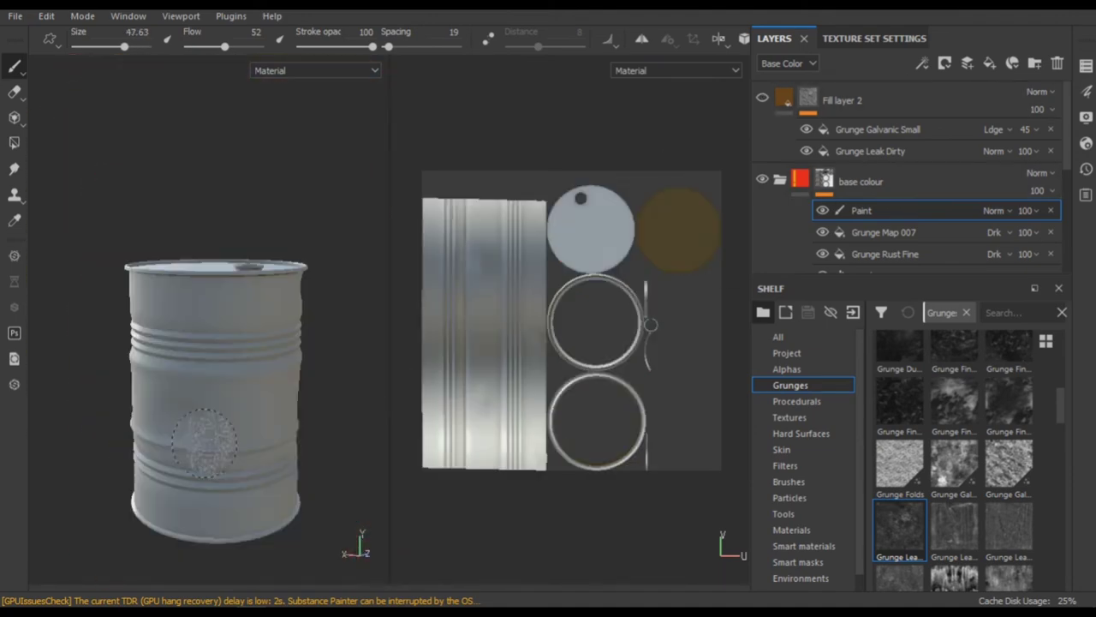
{"action": "right_click_drag", "start_coordinate": [274, 420], "coordinate": [252, 426], "text": "ctrl"}
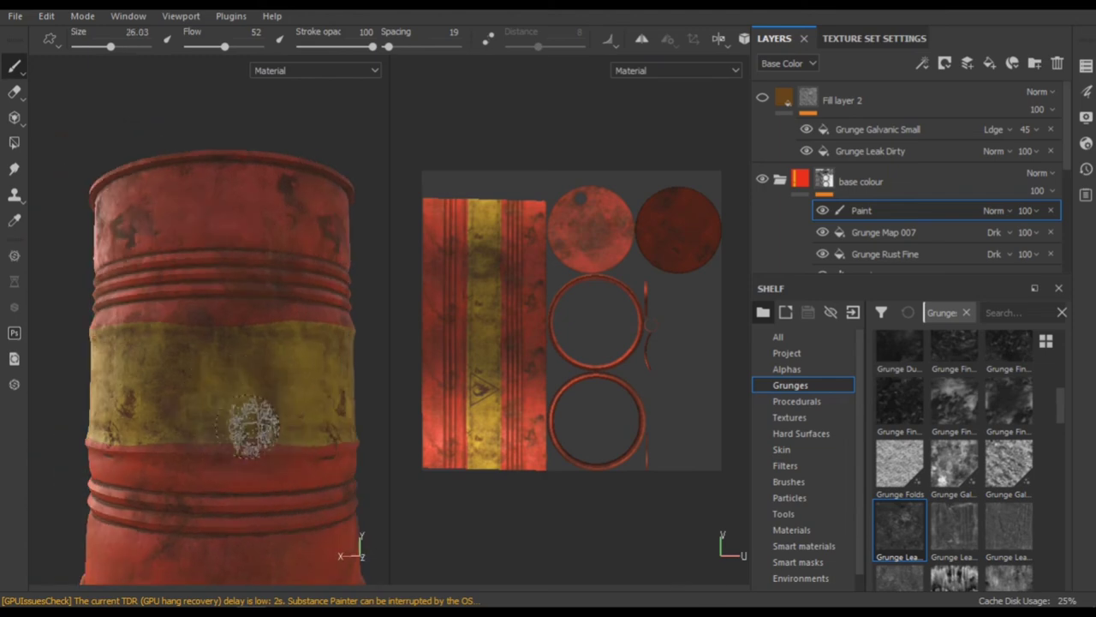
{"action": "scroll", "coordinate": [201, 348], "scroll_direction": "up", "scroll_amount": 2}
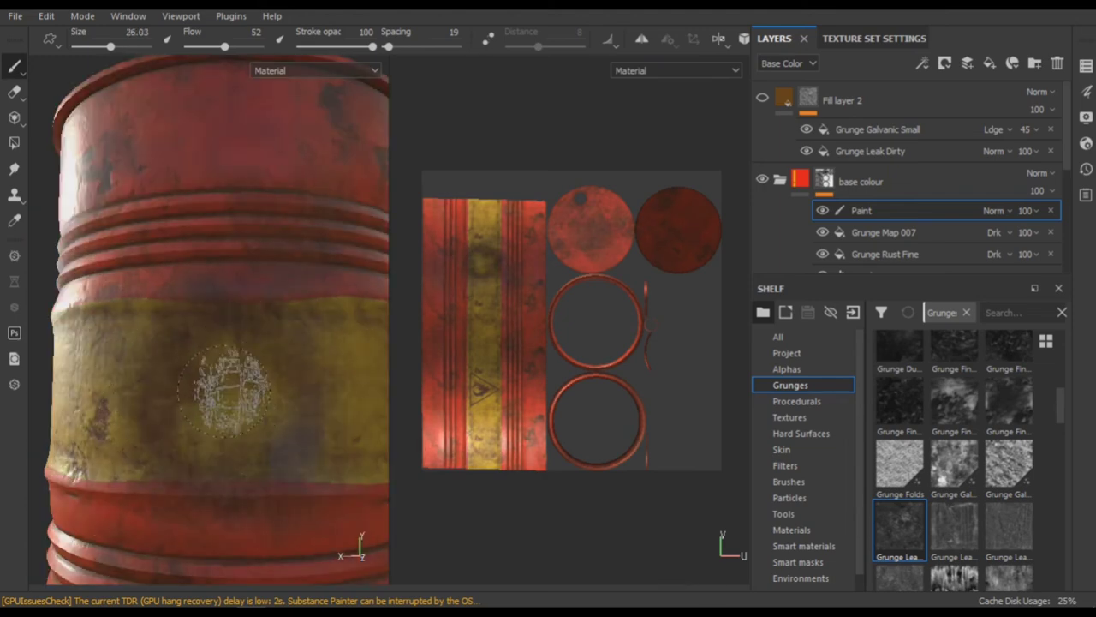
Raise the brush flow to 40 while viewing the left side of the yellow band
{"action": "left_click_drag", "start_coordinate": [248, 224], "coordinate": [296, 307], "text": "alt"}
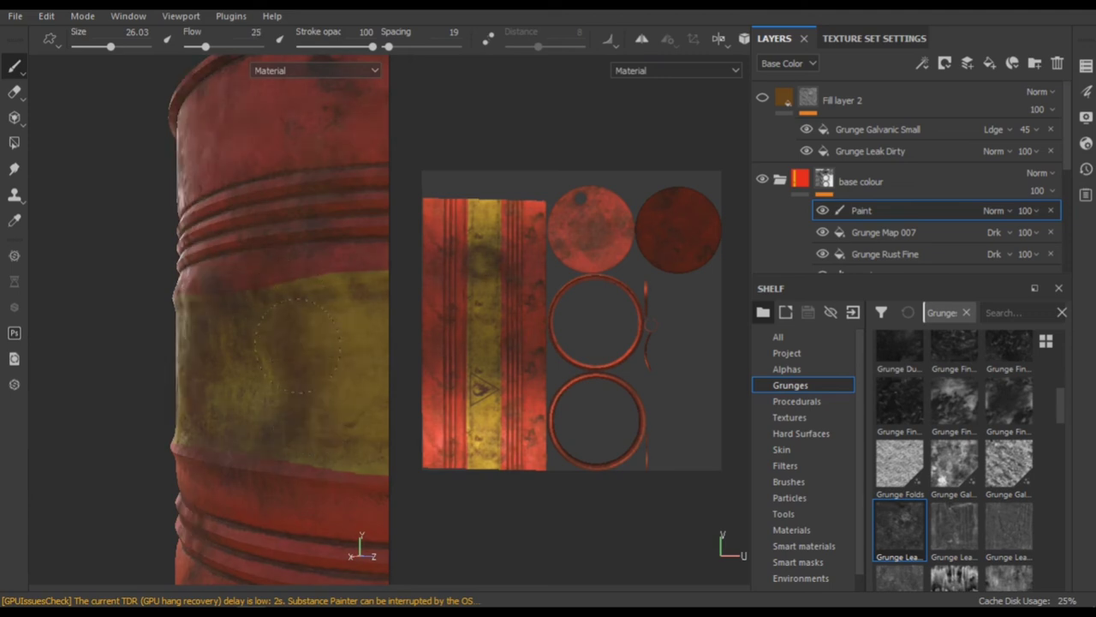
{"action": "scroll", "coordinate": [317, 386], "scroll_direction": "down", "scroll_amount": 2}
{"action": "scroll", "coordinate": [318, 386], "scroll_direction": "down", "scroll_amount": 3}
{"action": "scroll", "coordinate": [220, 335], "scroll_direction": "up", "scroll_amount": 2}
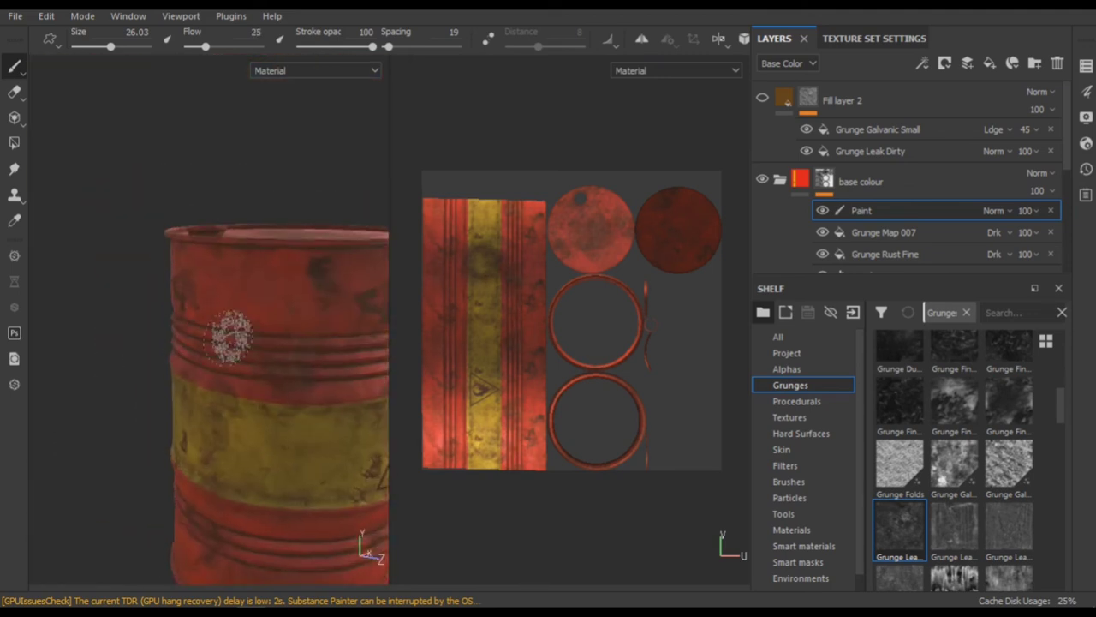
{"action": "scroll", "coordinate": [225, 283], "scroll_direction": "up", "scroll_amount": 2}
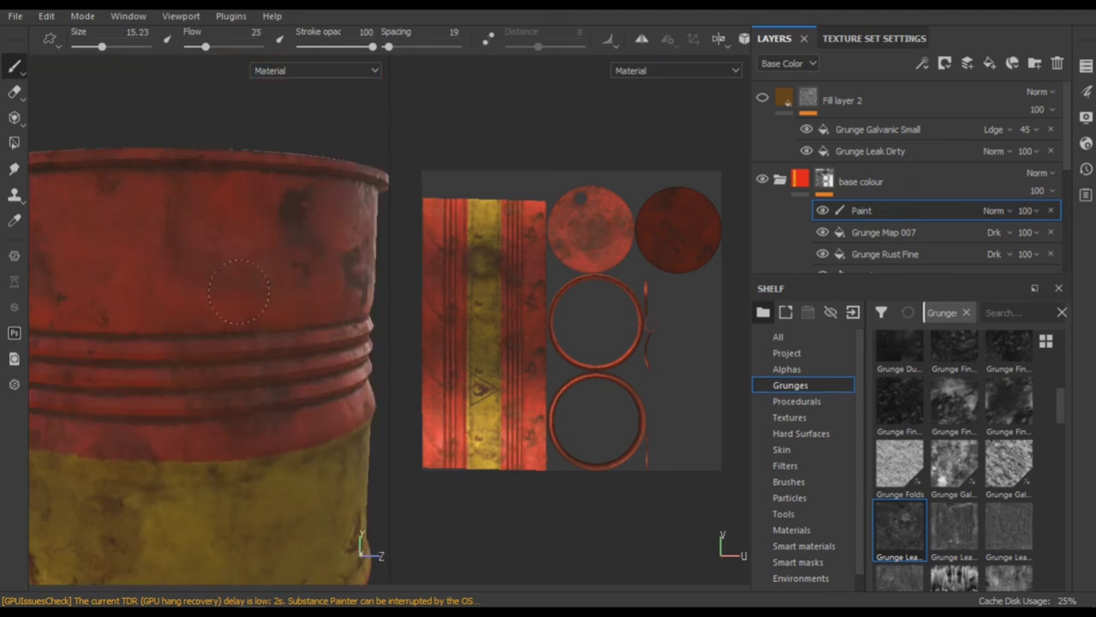
{"action": "scroll", "coordinate": [257, 249], "scroll_direction": "up", "scroll_amount": 2}
{"action": "mouse_move", "coordinate": [272, 219]}
{"action": "left_mouse_down", "text": "ctrl"}
{"action": "mouse_move", "coordinate": [291, 218]}
{"action": "mouse_move", "coordinate": [180, 233]}
{"action": "mouse_move", "coordinate": [199, 283]}
{"action": "mouse_move", "coordinate": [182, 287]}
{"action": "left_mouse_up", "text": "ctrl"}
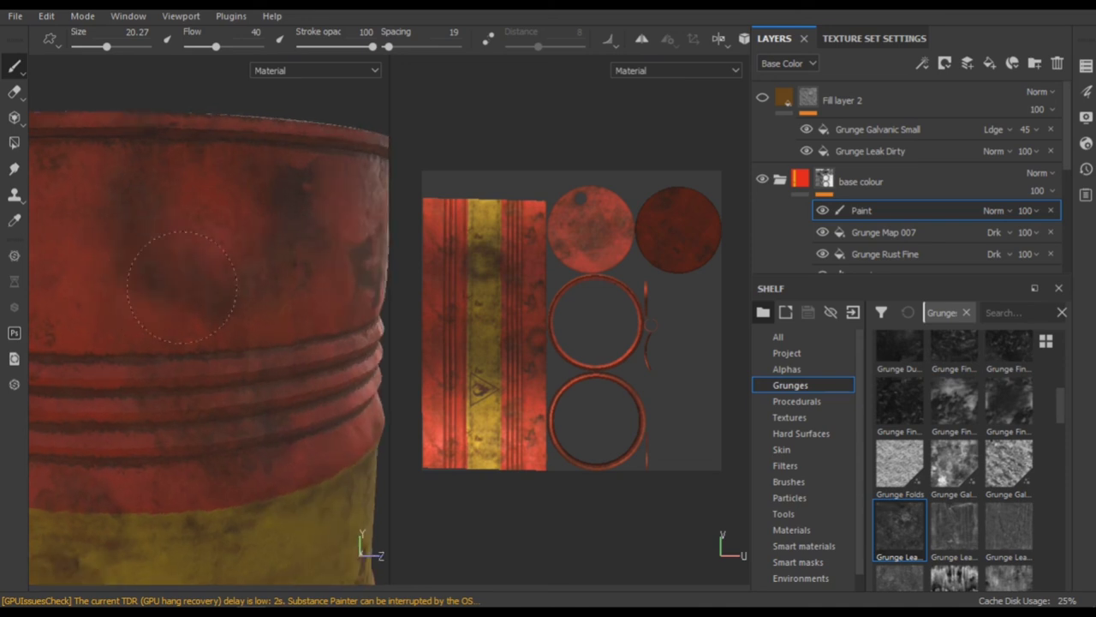
Lower Fill layer 2's opacity to 59 to tone down the brown dirt
{"action": "scroll", "coordinate": [174, 262], "scroll_direction": "down", "scroll_amount": 5}
{"action": "scroll", "coordinate": [189, 259], "scroll_direction": "up", "scroll_amount": 3}
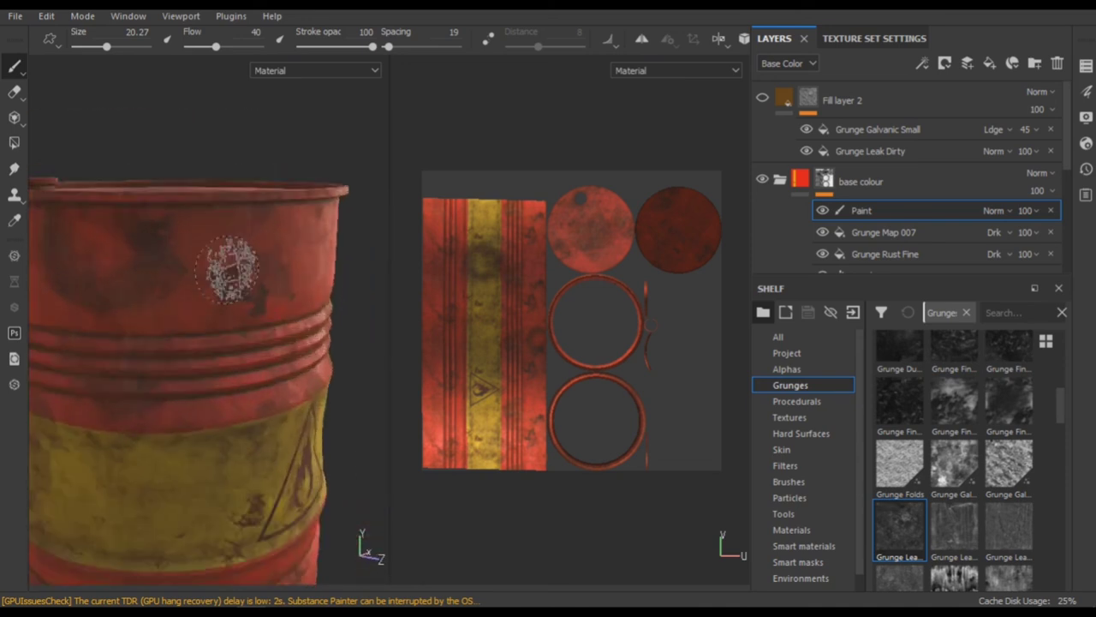
{"action": "scroll", "coordinate": [174, 259], "scroll_direction": "down", "scroll_amount": 3}
{"action": "left_click_drag", "start_coordinate": [221, 283], "coordinate": [304, 403], "text": "alt"}
{"action": "left_click_drag", "start_coordinate": [1091, 138], "coordinate": [1058, 138]}
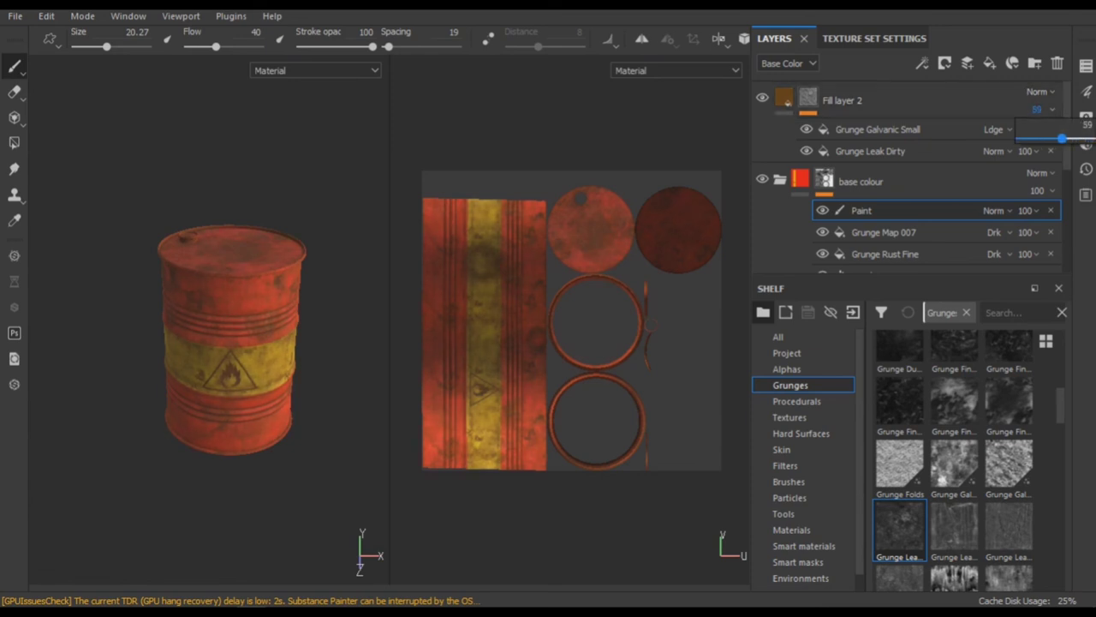
Widen the 3D and UV views and switch to the Iray render (F10)
{"action": "left_click_drag", "start_coordinate": [134, 520], "coordinate": [262, 444], "text": "alt"}
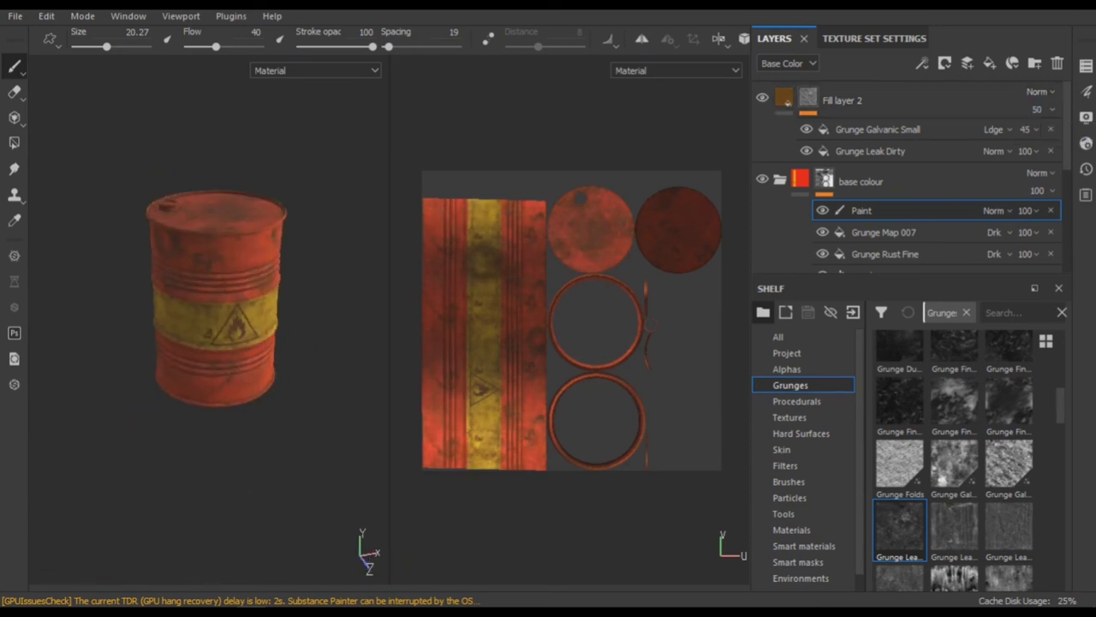
{"action": "scroll", "coordinate": [262, 444], "scroll_direction": "up", "scroll_amount": 5}
{"action": "scroll", "coordinate": [214, 424], "scroll_direction": "down", "scroll_amount": 3}
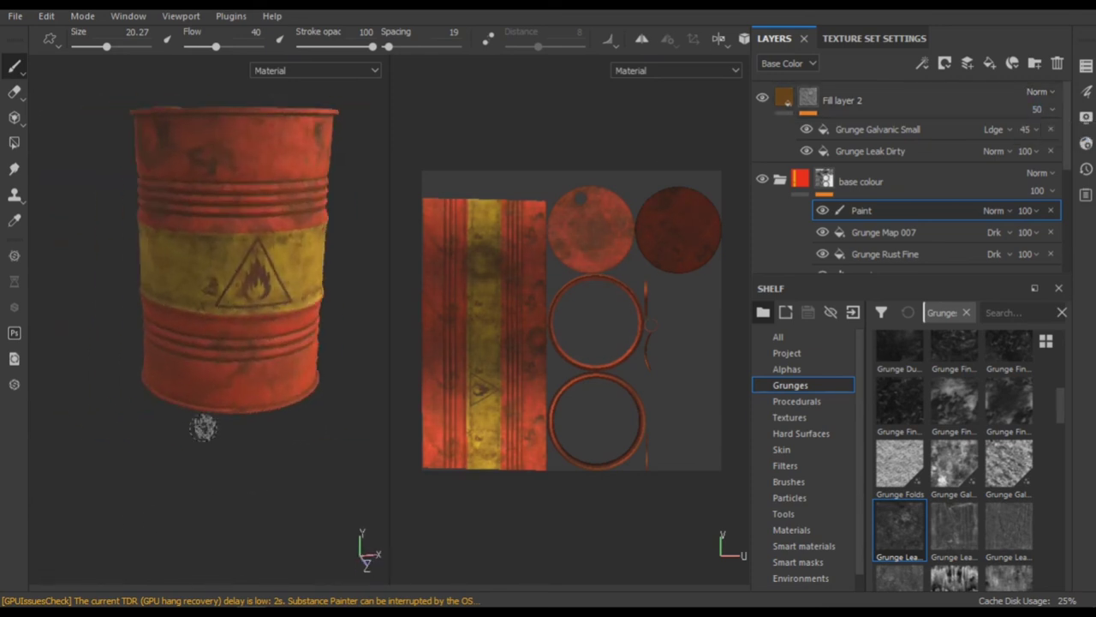
{"action": "left_click_drag", "start_coordinate": [203, 420], "coordinate": [247, 418], "text": "alt"}
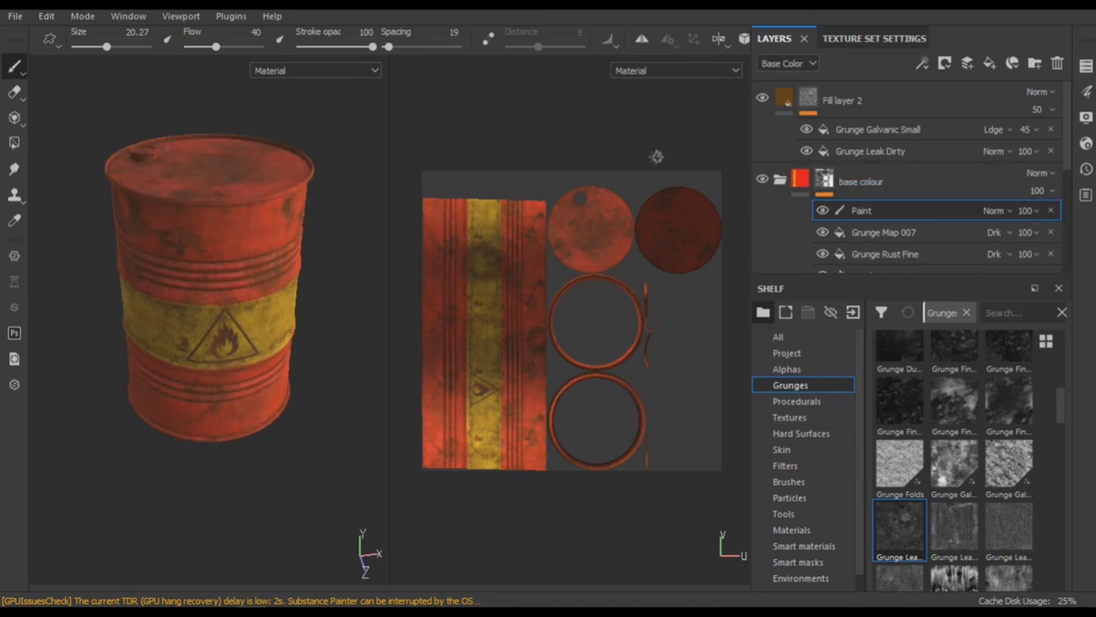
{"action": "left_click_drag", "start_coordinate": [752, 274], "coordinate": [808, 275]}
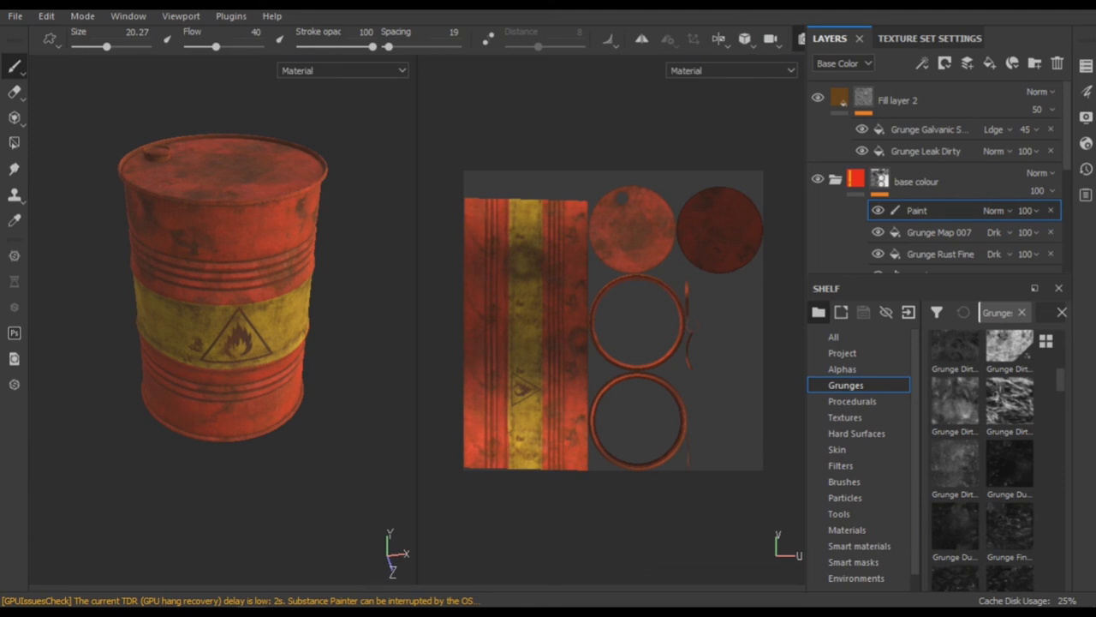
{"action": "key", "text": "F10"}
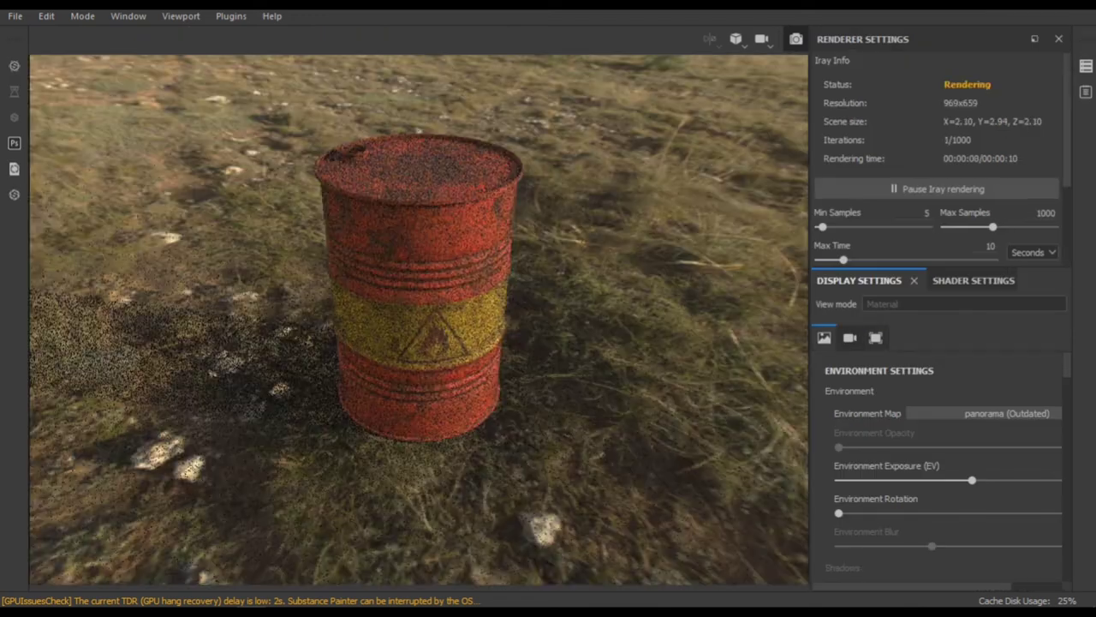